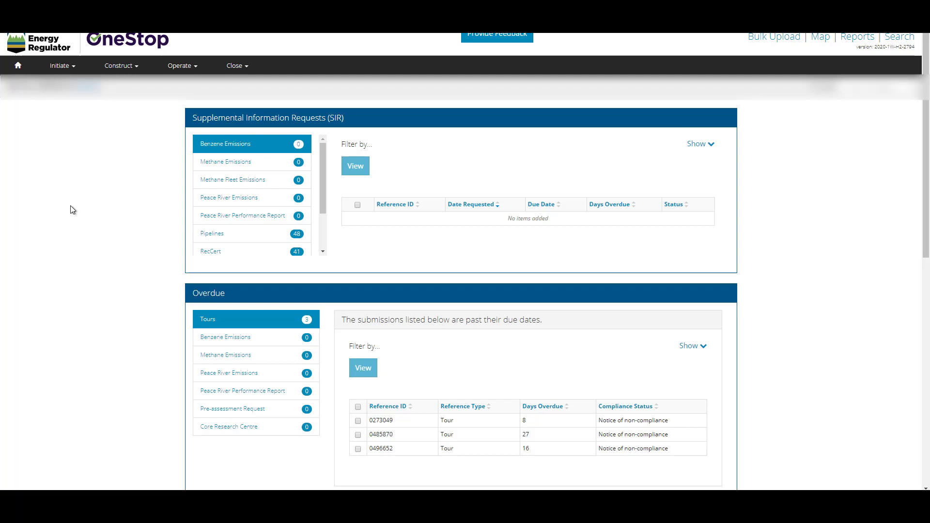
- Start a new application and enter the applicant's full name and e-mail address
click(62, 65)
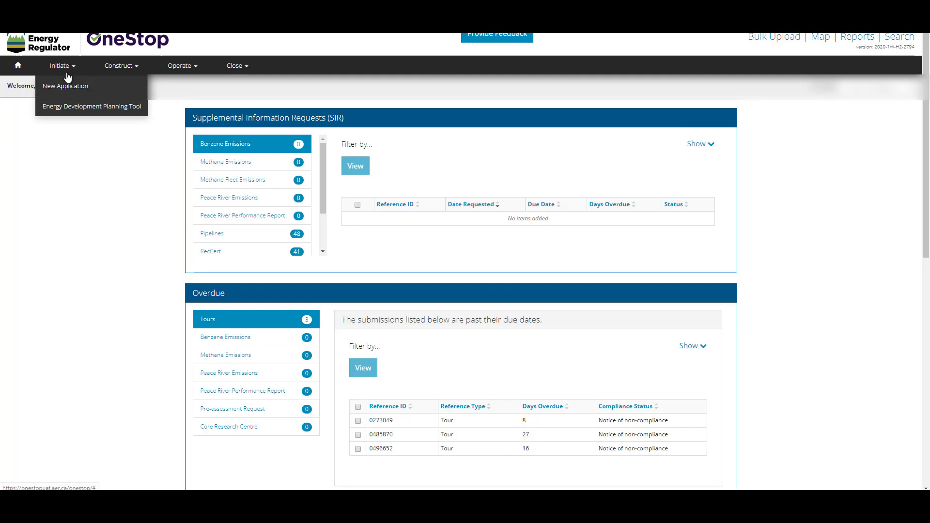
click(63, 83)
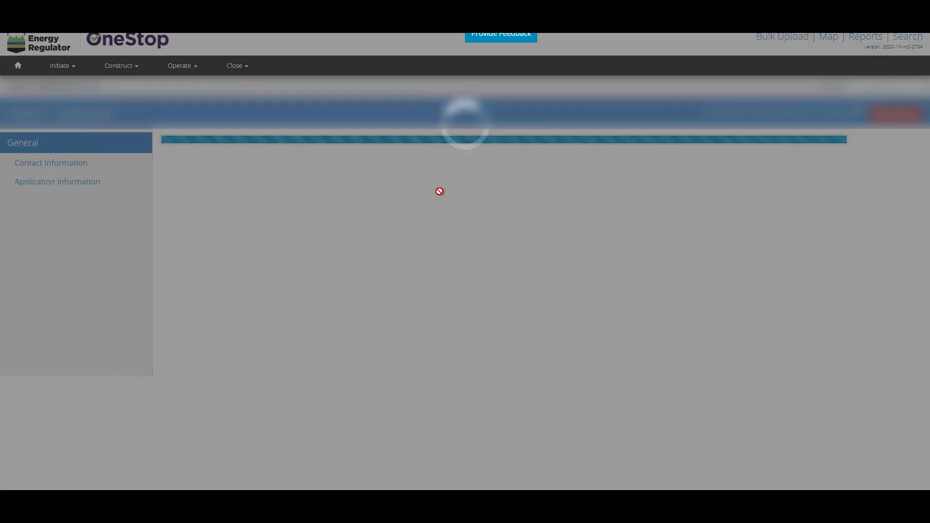
click(386, 242)
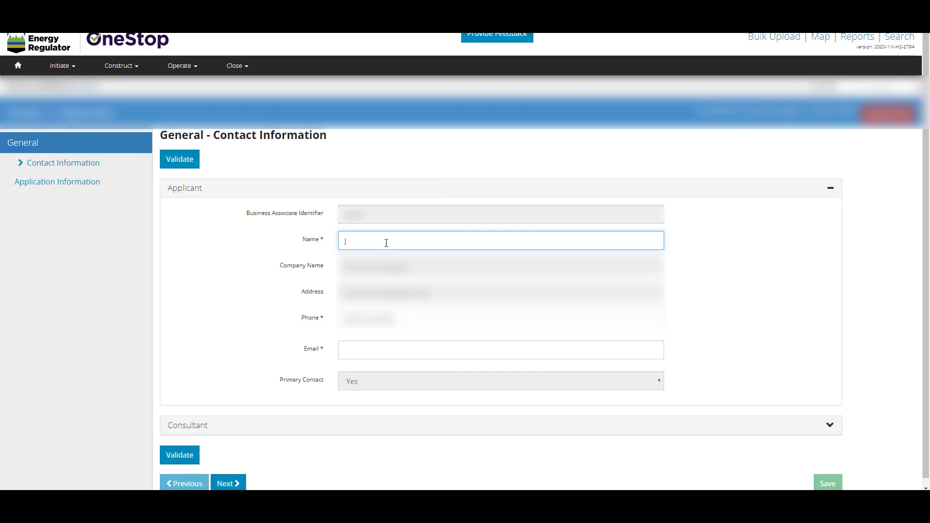
text(J)
text(ane Doe)
click(394, 351)
text(Jane@doe.com)
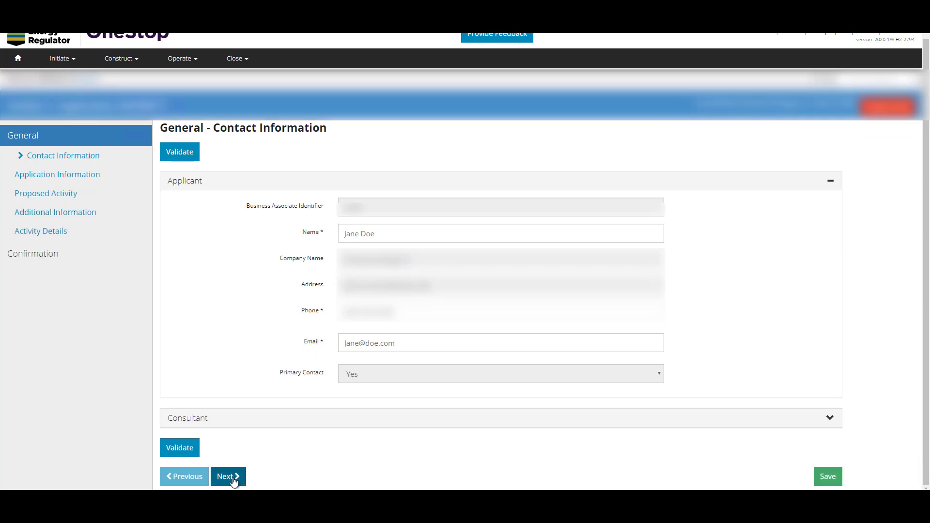
click(225, 478)
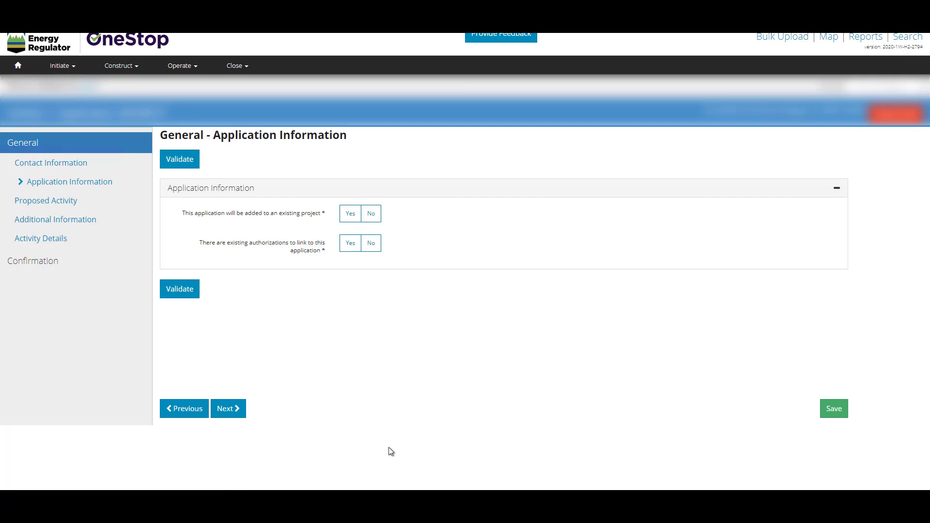
- Set the application as a new project named 'Project A' with no linked authorizations
click(346, 218)
click(372, 215)
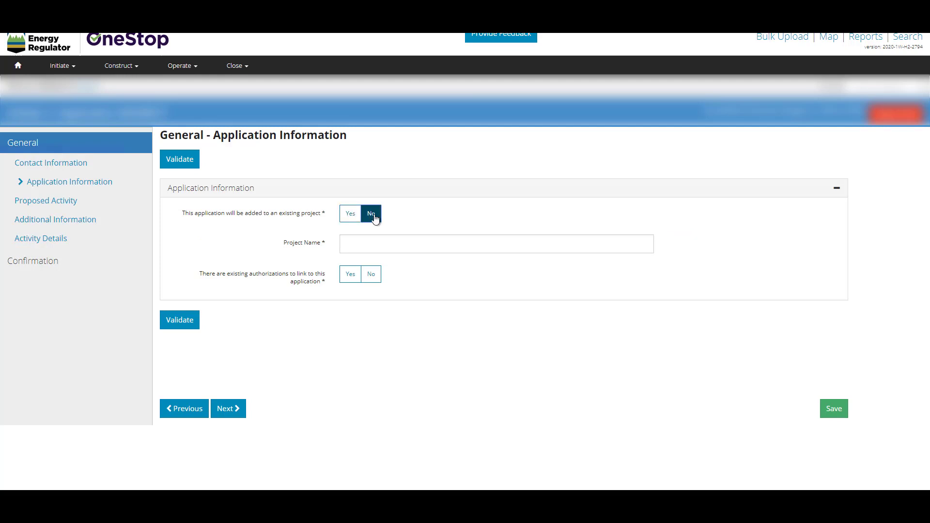
click(363, 246)
text(Project A)
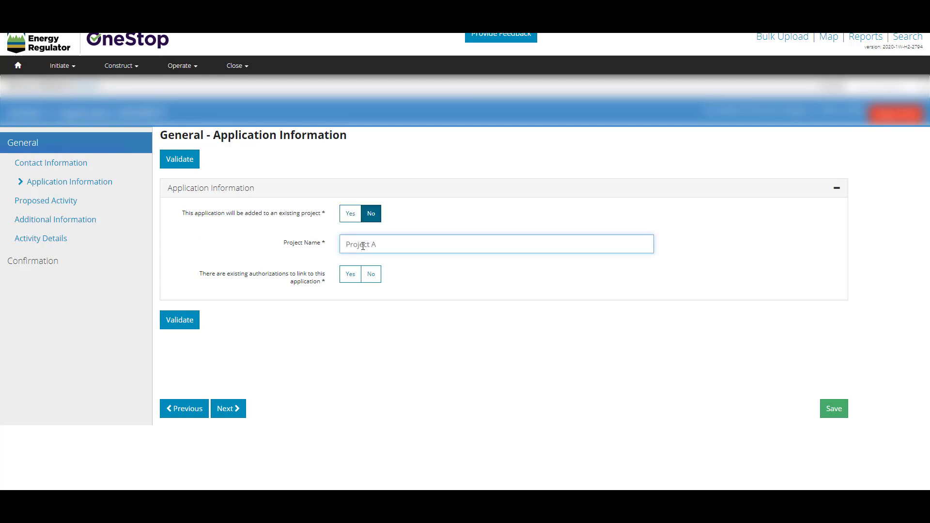
click(370, 274)
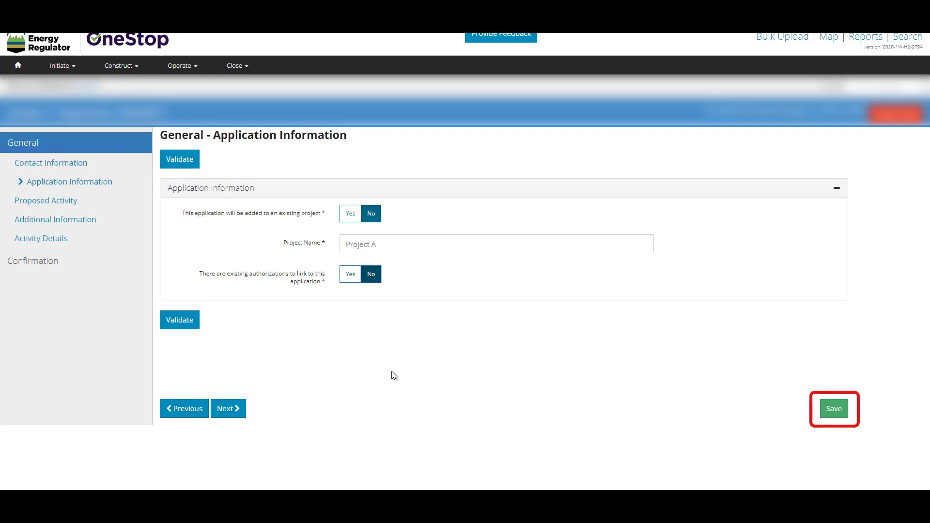
click(235, 409)
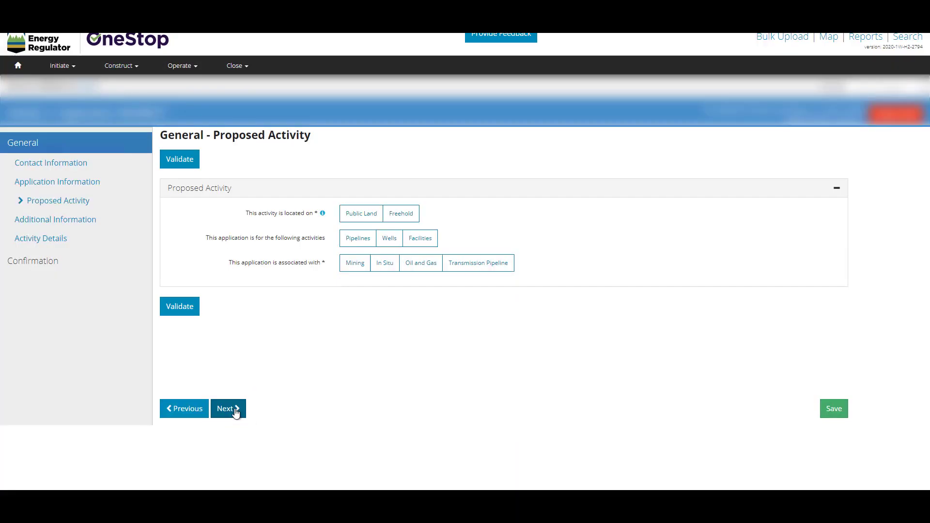
- Set the proposed activity to Public Land, Wells, and Oil and Gas
click(360, 217)
click(391, 246)
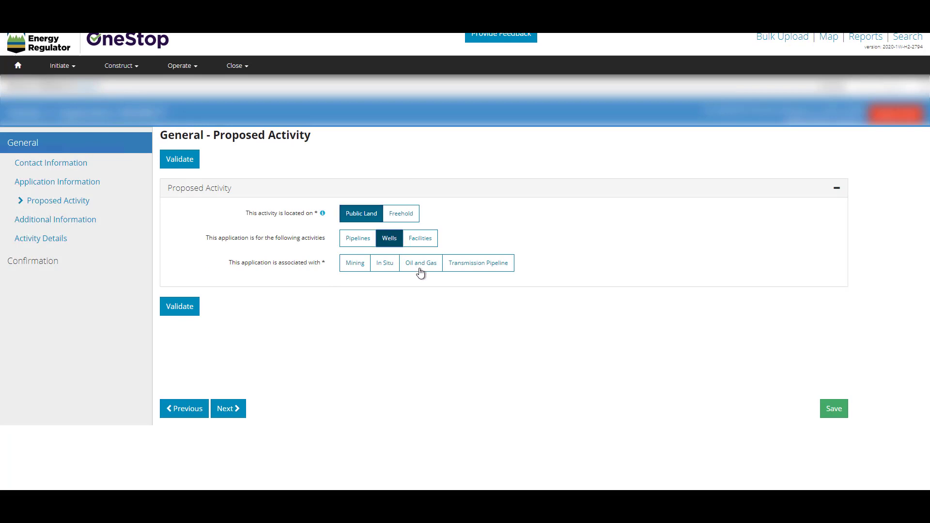
click(419, 271)
mouse_move(322, 218)
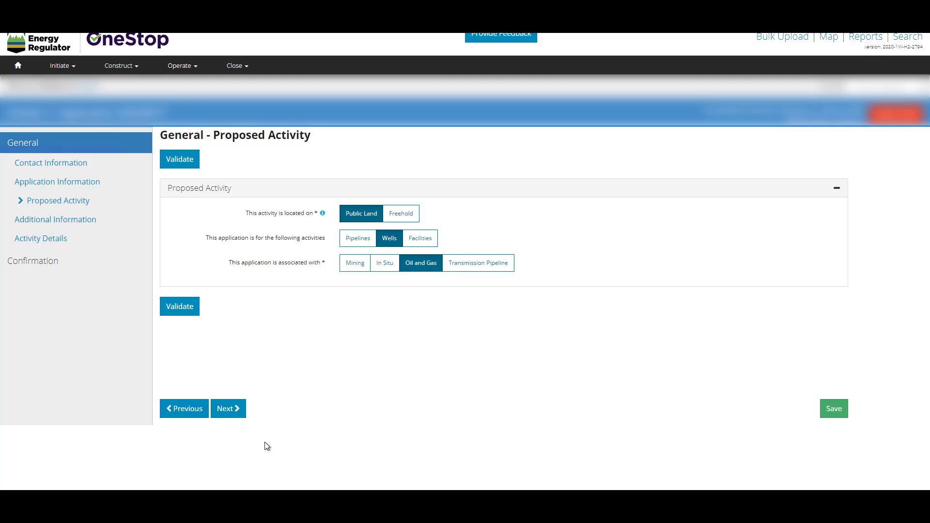
click(223, 409)
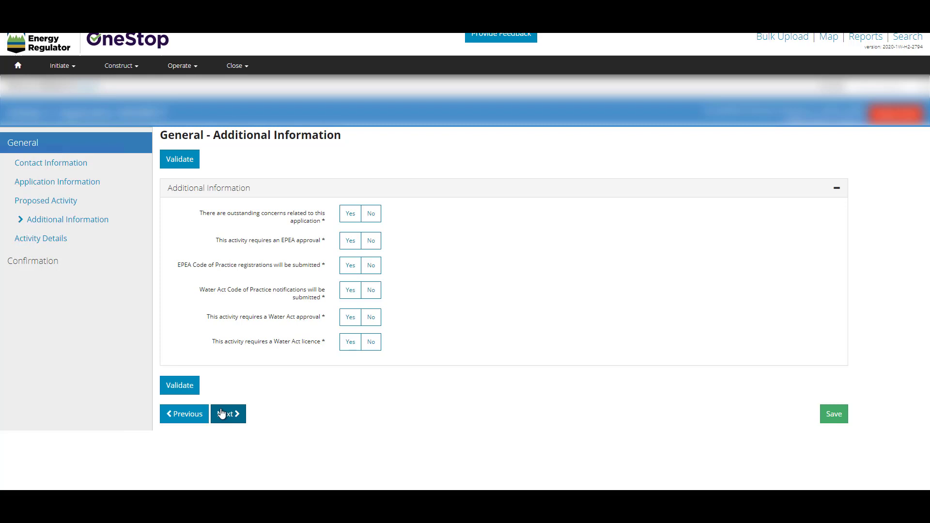
- Answer No to all six Additional Information questions, including EPEA and Water Act items
click(347, 215)
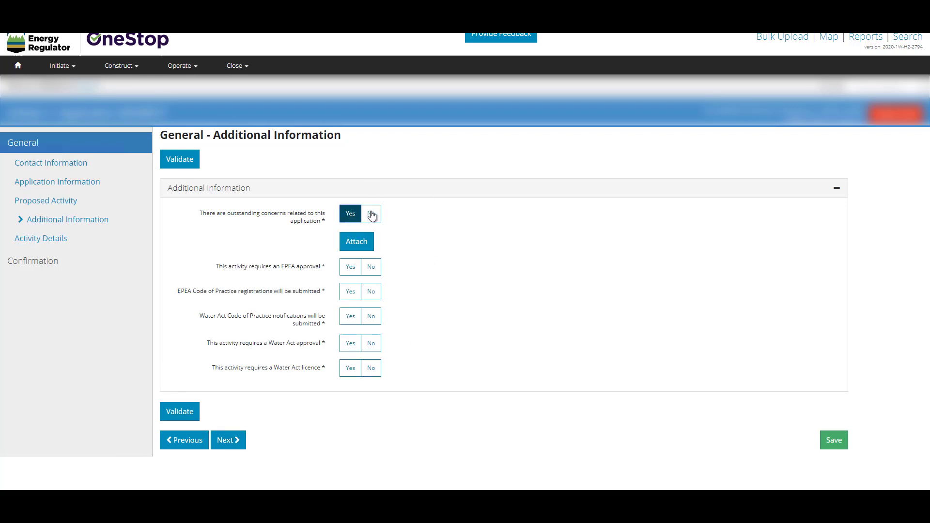
click(371, 214)
click(371, 241)
click(371, 265)
click(371, 290)
click(371, 318)
click(372, 343)
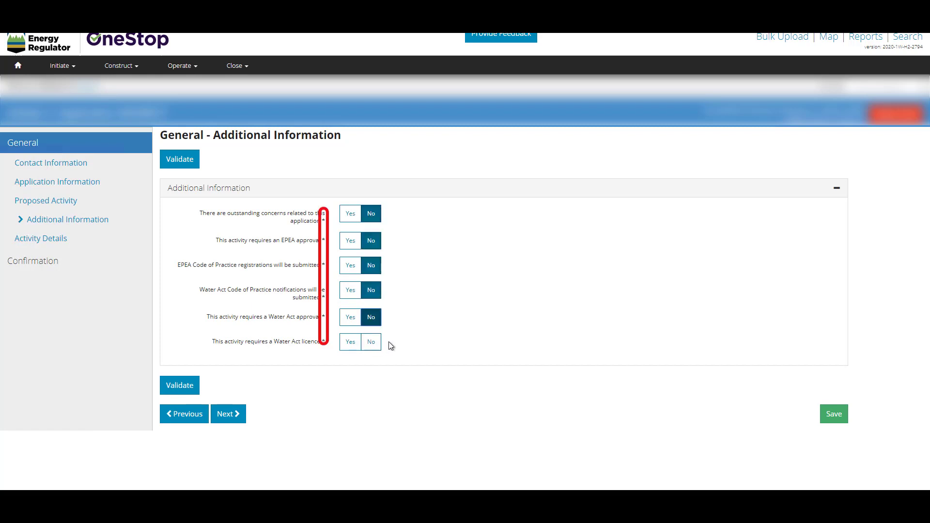
- Add one Well Licences entry with application type Well(s) under Activity Details
click(234, 414)
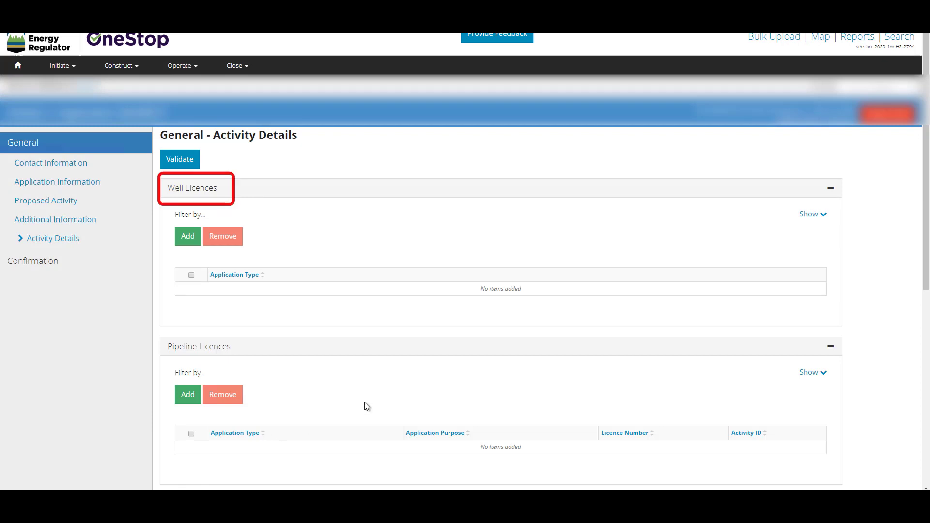
click(188, 236)
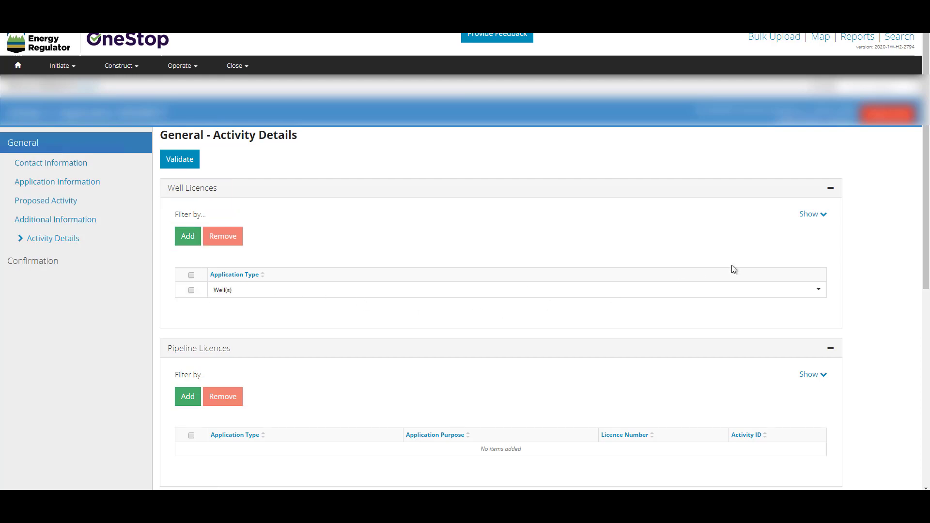
click(818, 290)
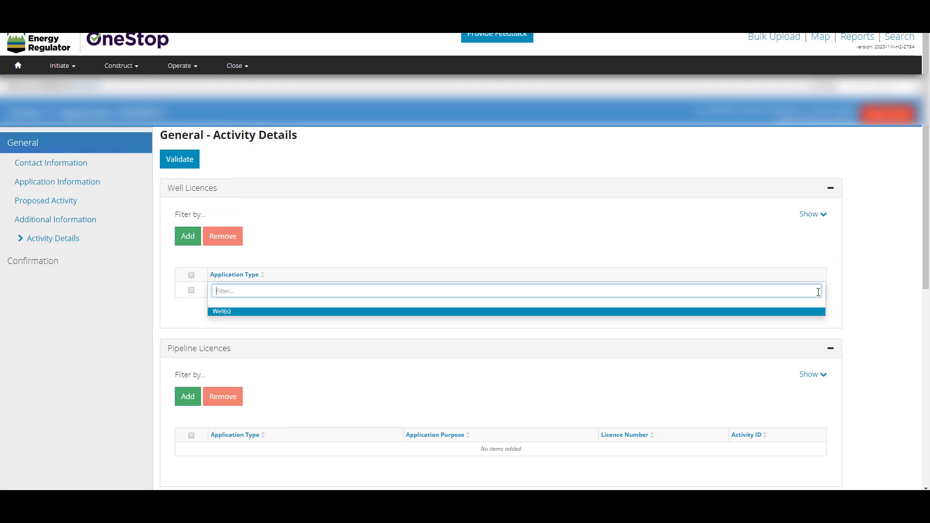
click(611, 333)
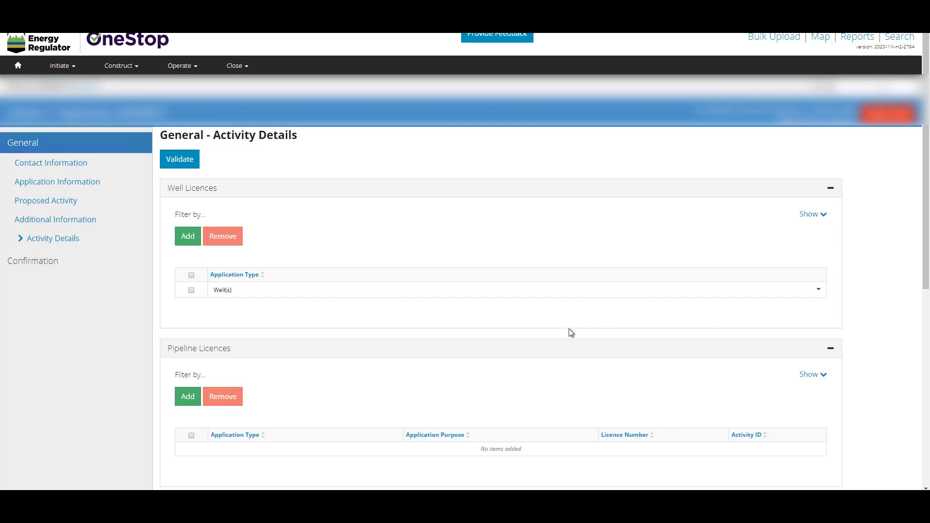
scroll(461, 334, down, 7)
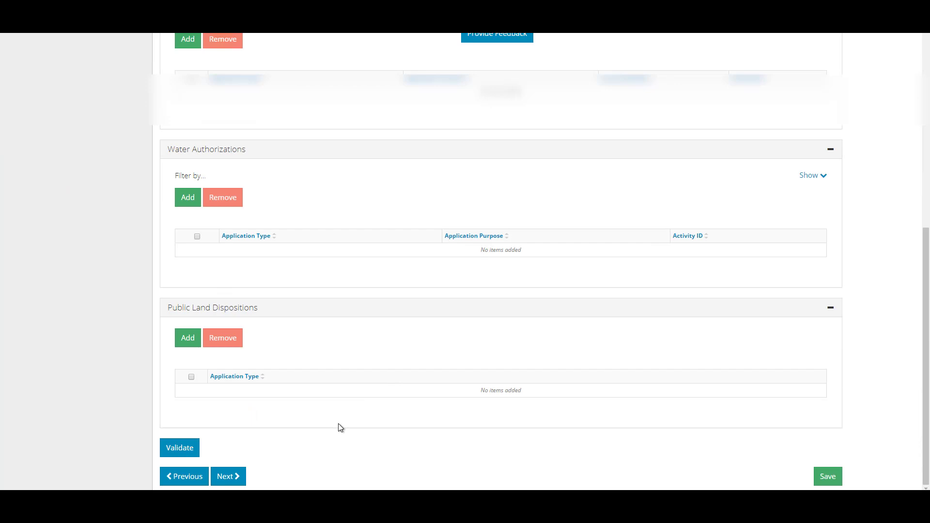
- Attach validMultiWellSetProduction.zip as the well shapefile and submit it for processing
click(226, 477)
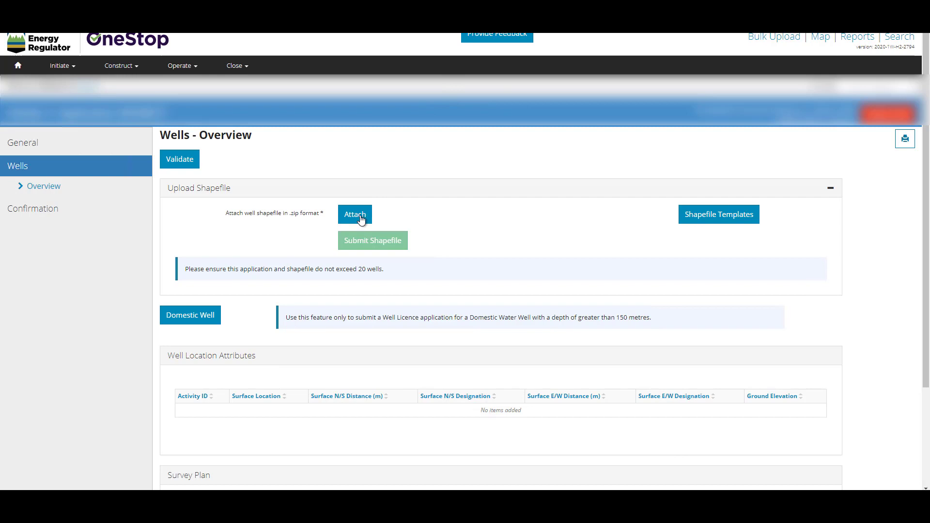
click(356, 215)
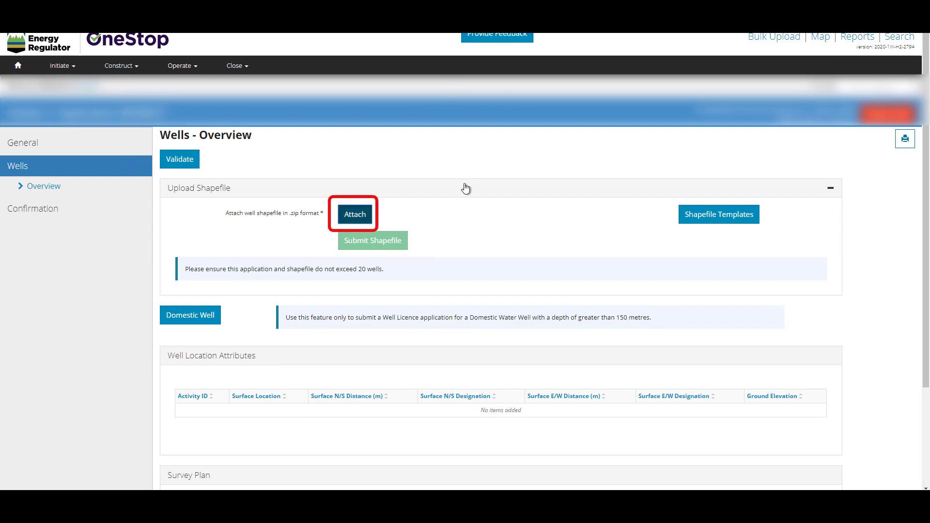
click(160, 68)
double_click(160, 68)
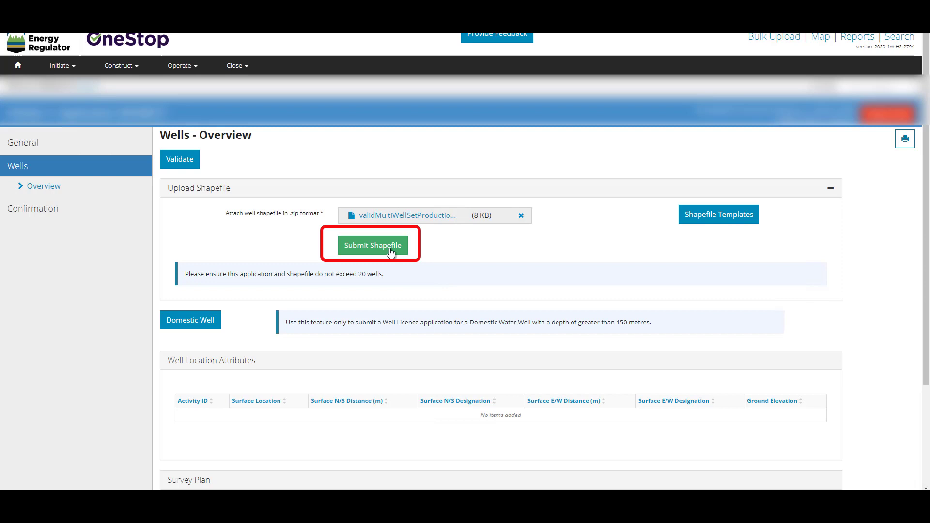
click(391, 251)
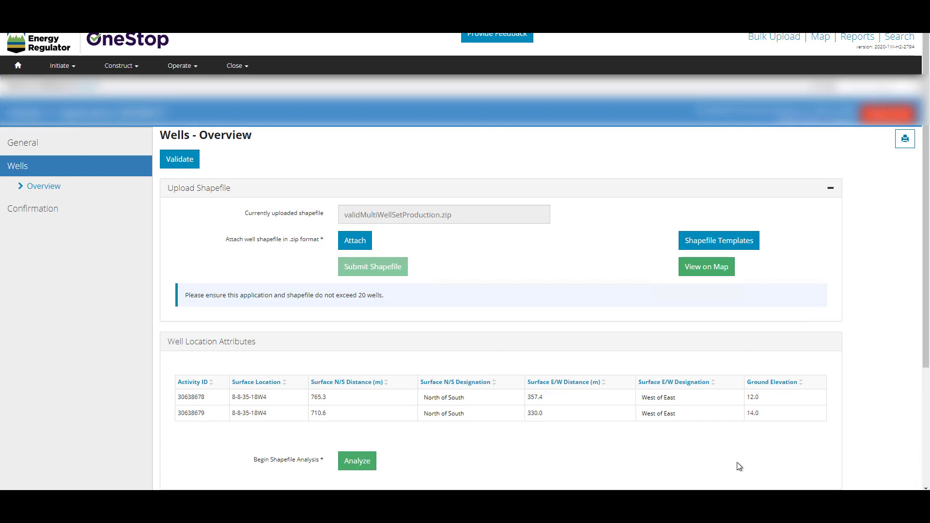
- Run the shapefile analysis and submit the freehold lease boundary shapefile
click(367, 464)
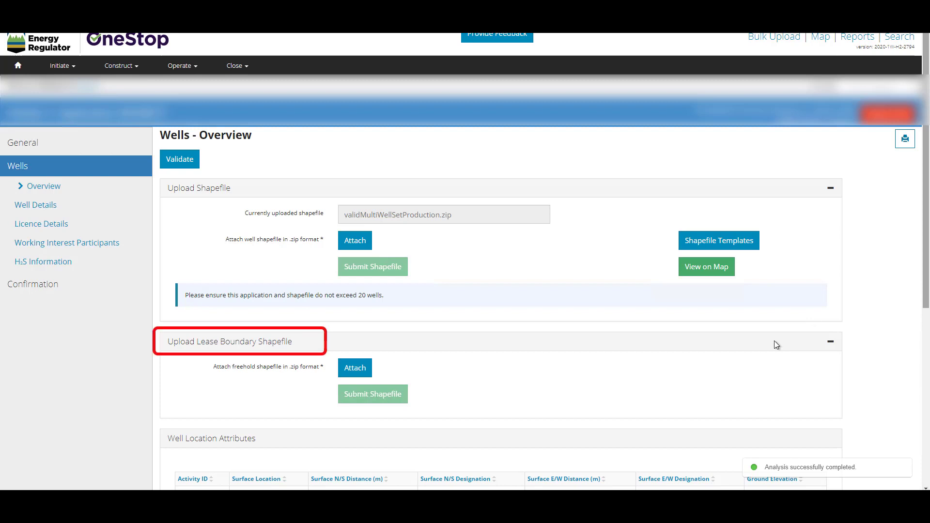
click(355, 370)
double_click(124, 57)
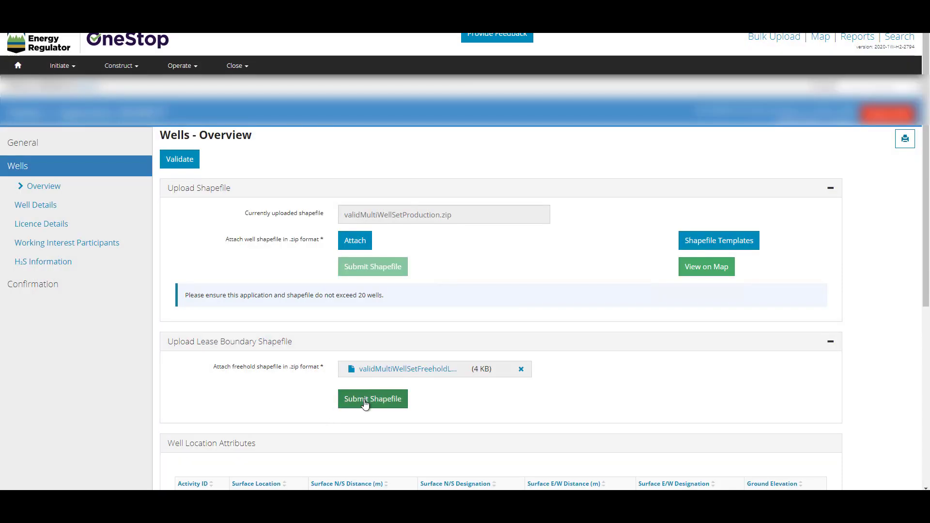
click(367, 402)
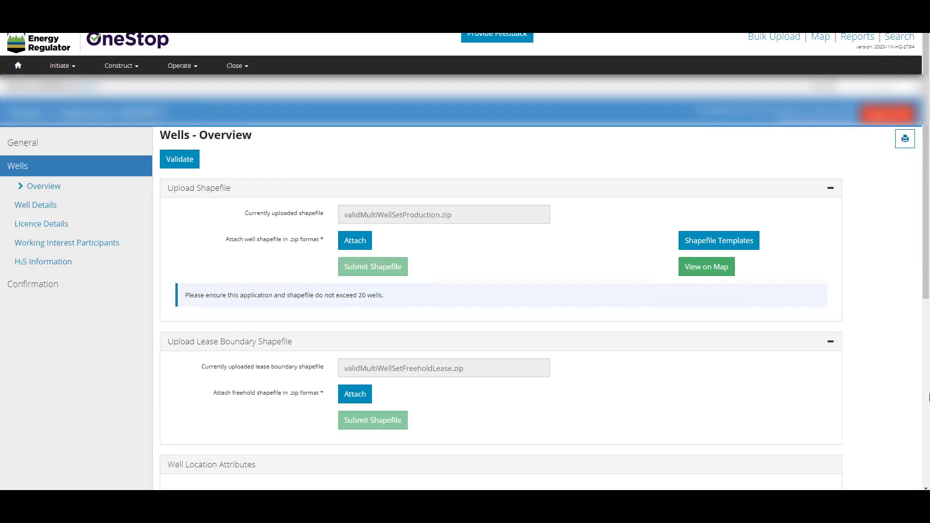
scroll(928, 398, down, 6)
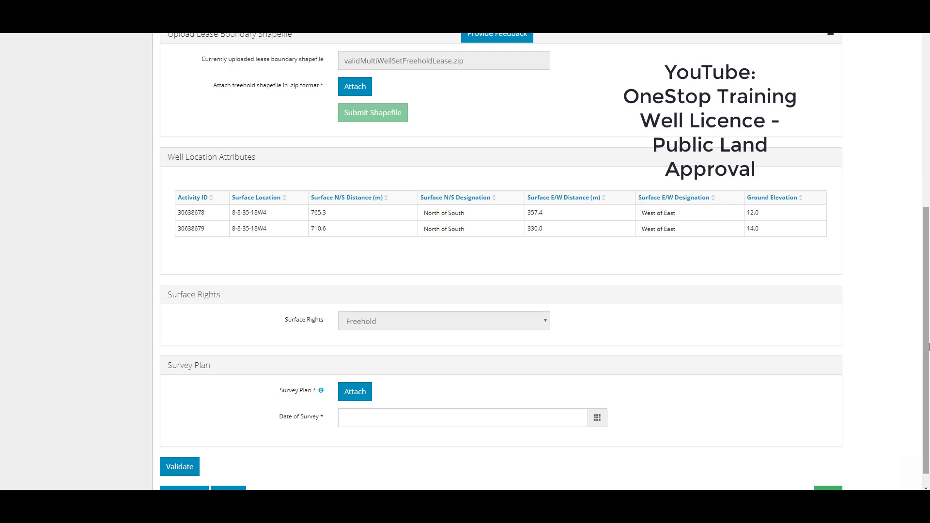
- Attach survey.pdf as the survey plan, set survey date 05/01/2020, and continue to Well Details
click(355, 393)
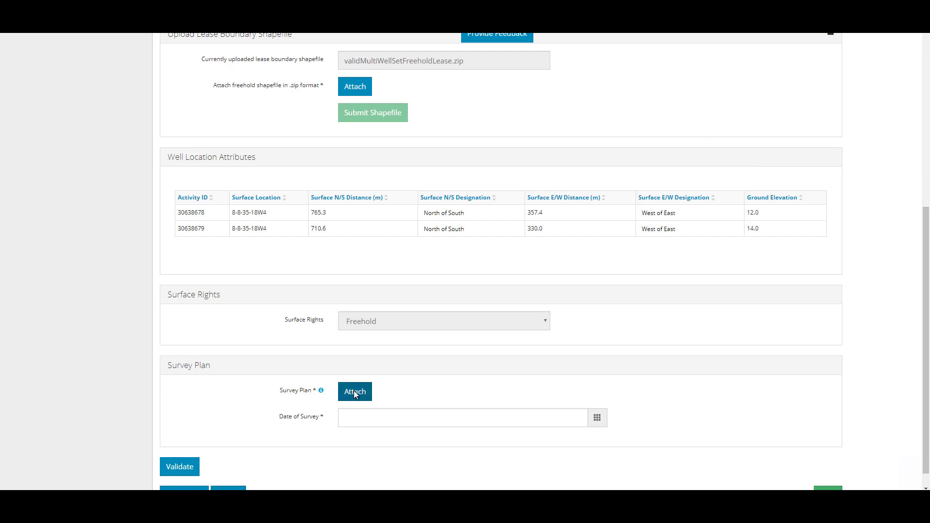
key(Down)
key(Return)
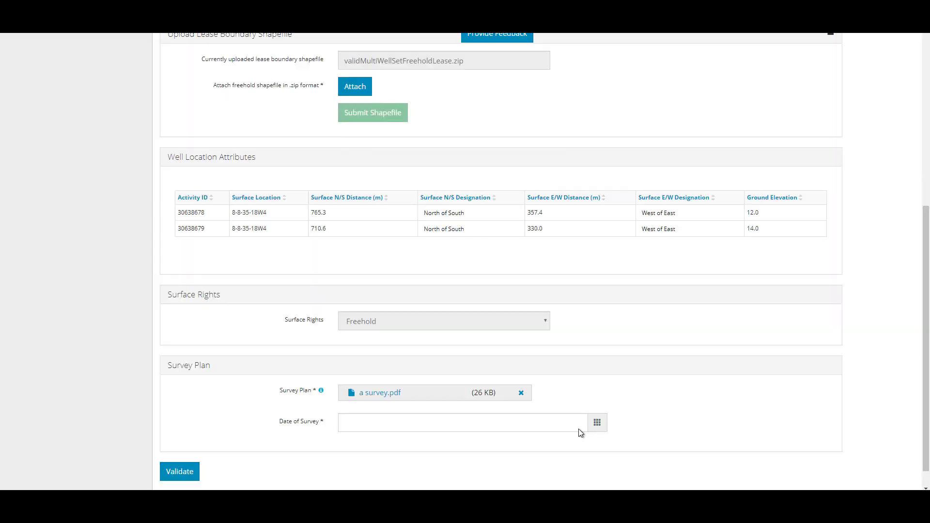
click(555, 421)
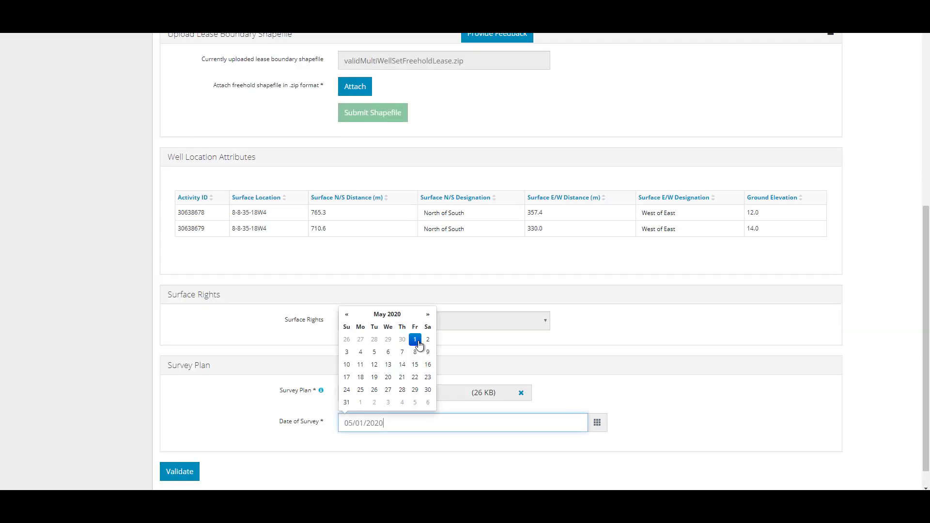
click(716, 453)
scroll(374, 458, down, 1)
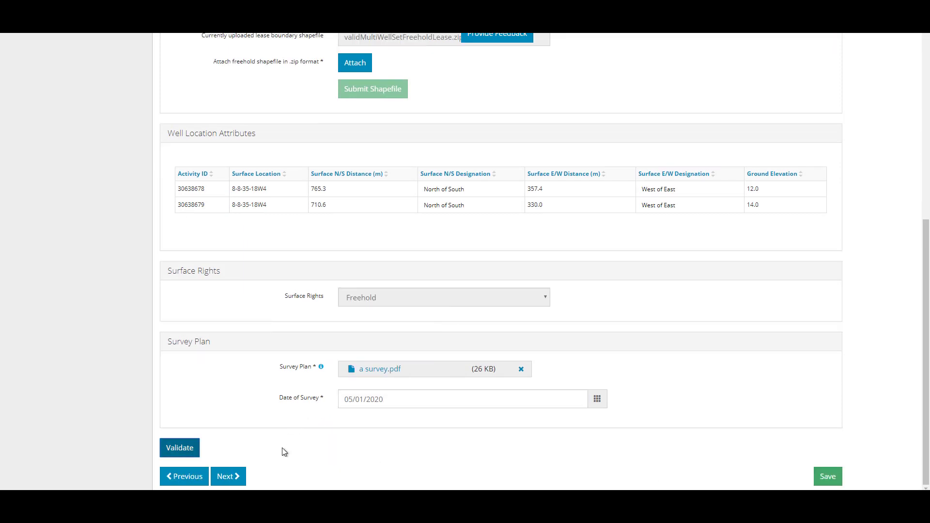
click(226, 477)
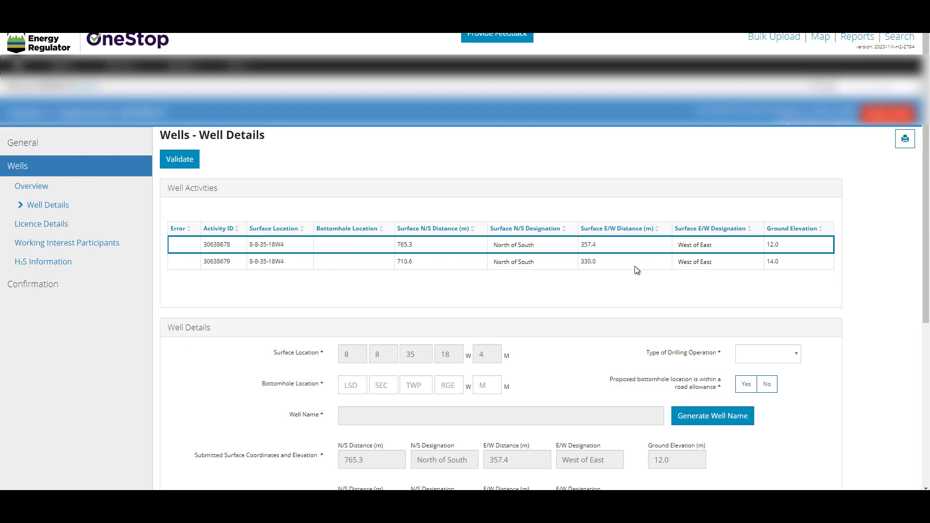
- Set well 30638678 to Horizontal, no road allowance, bottomhole 7-8-35-18W4, Big Valley Fm formation
click(582, 269)
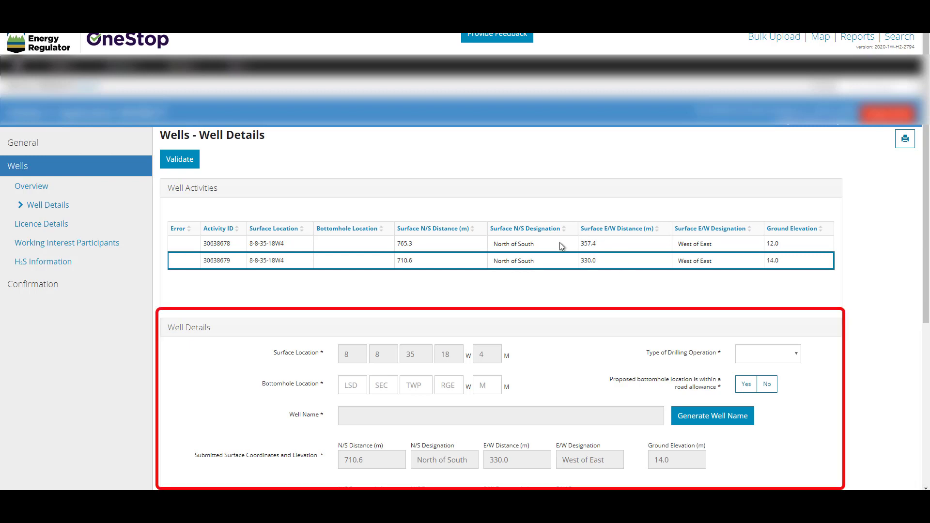
click(472, 246)
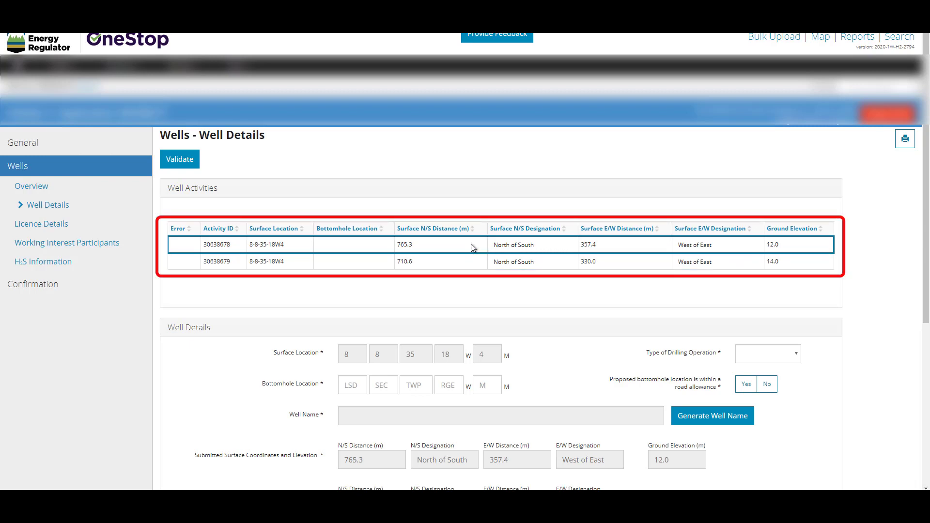
click(767, 354)
click(758, 385)
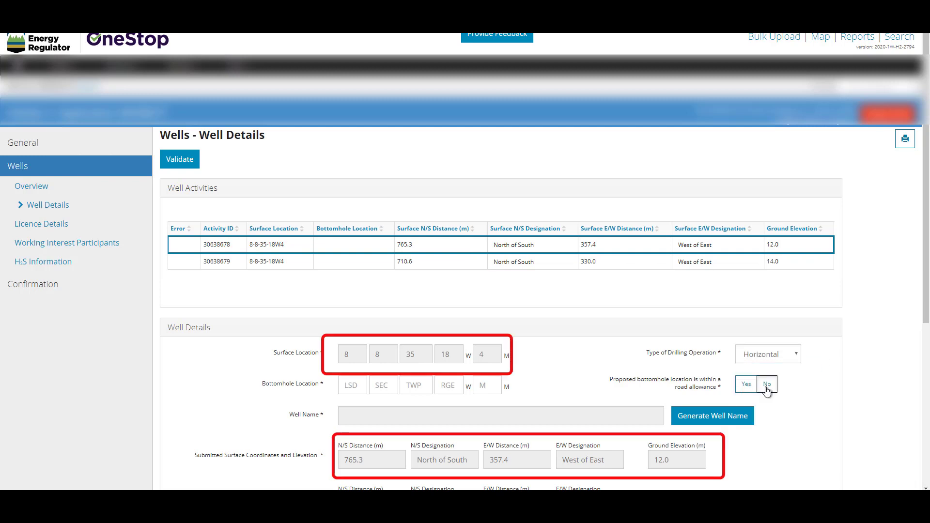
click(767, 383)
click(352, 385)
text(7)
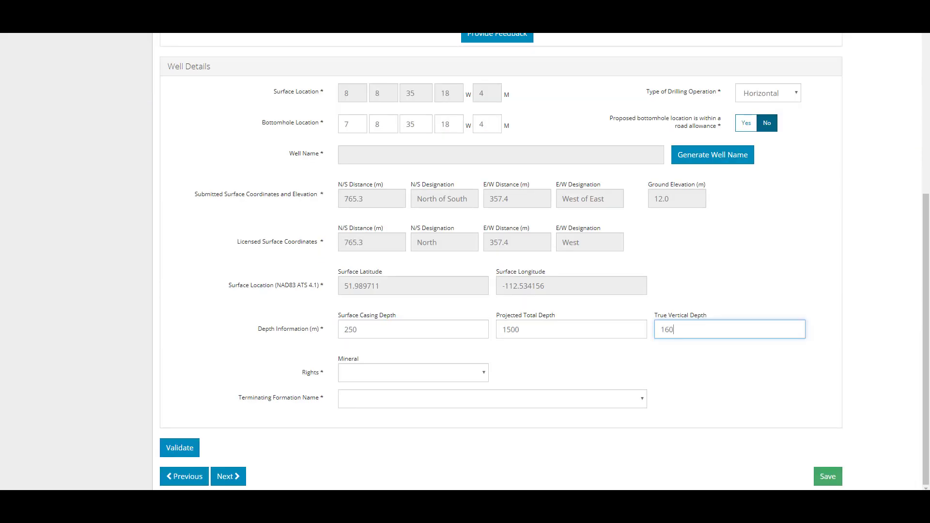
click(492, 398)
click(472, 310)
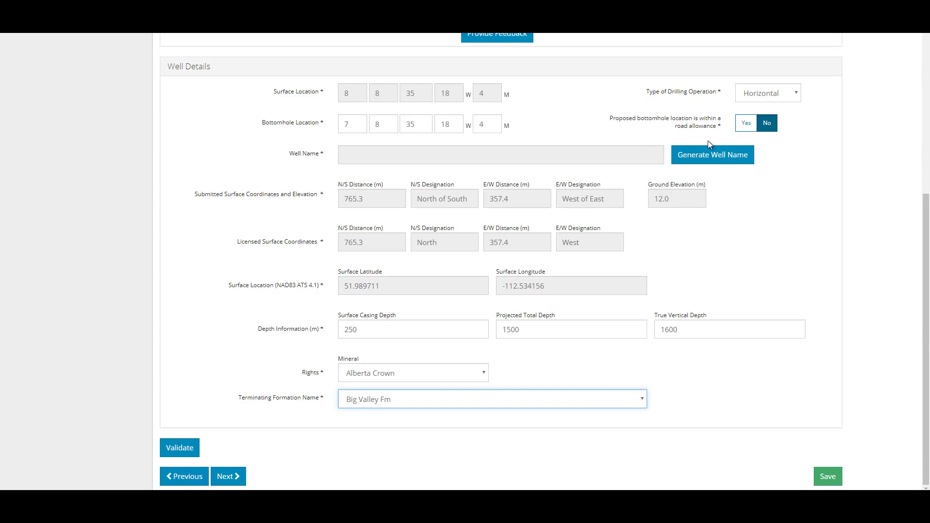
click(709, 156)
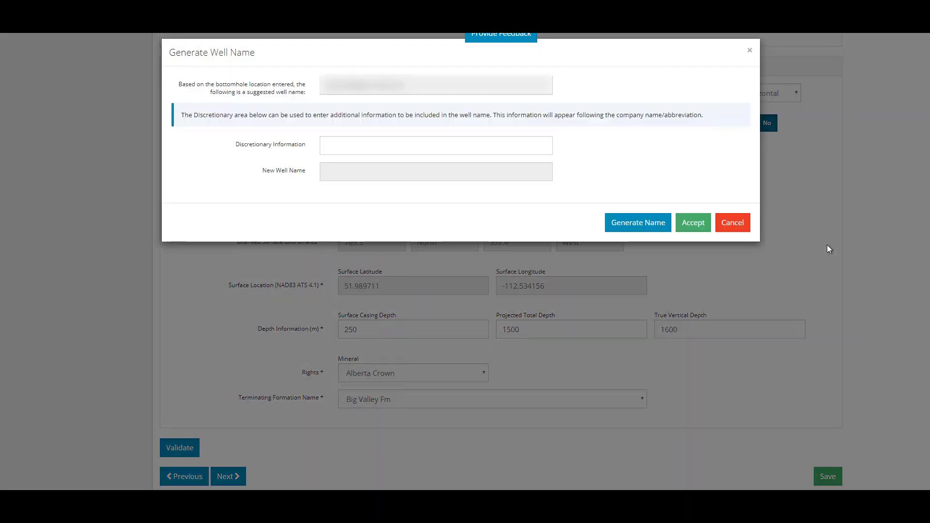
- Generate a suggested name for well 30638678 and accept it as its Well Name
click(640, 226)
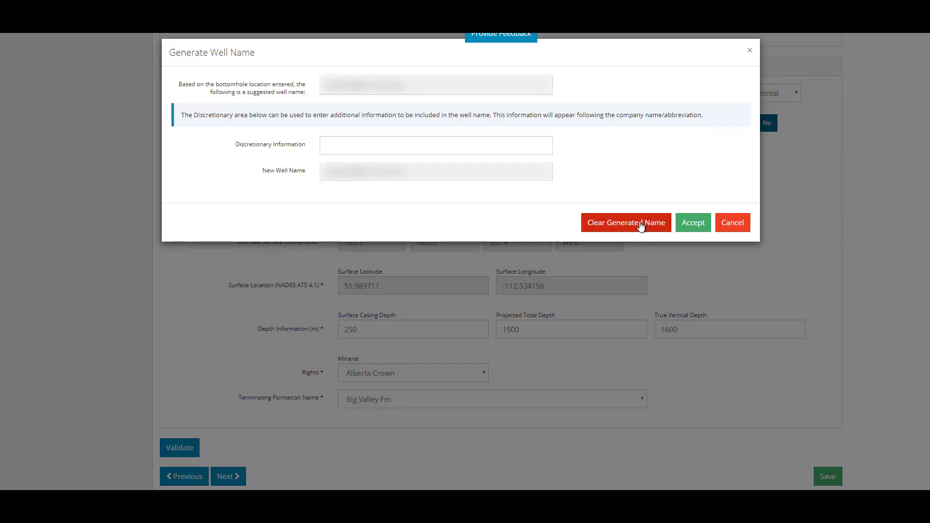
click(693, 223)
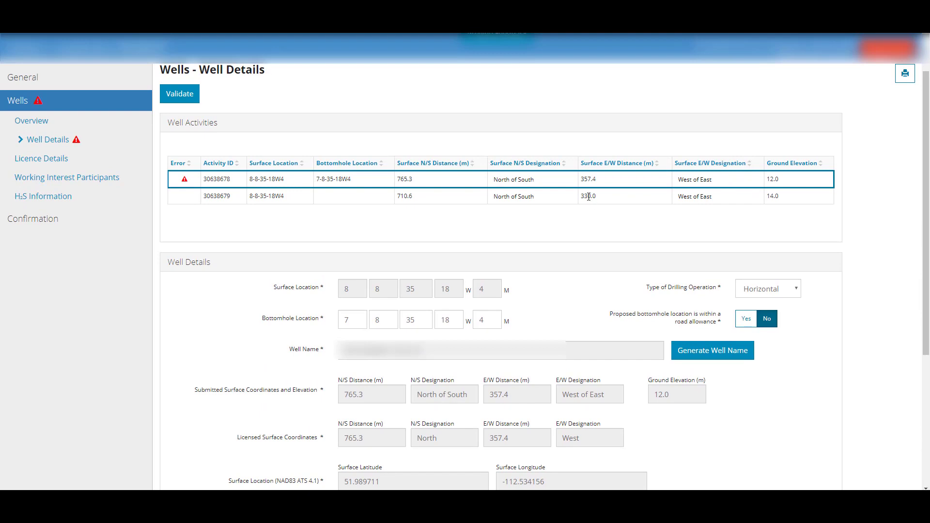
- Give well 30638679 bottomhole 5-8-35-18W4, Big Valley Fm, and a generated name, then validate
click(589, 197)
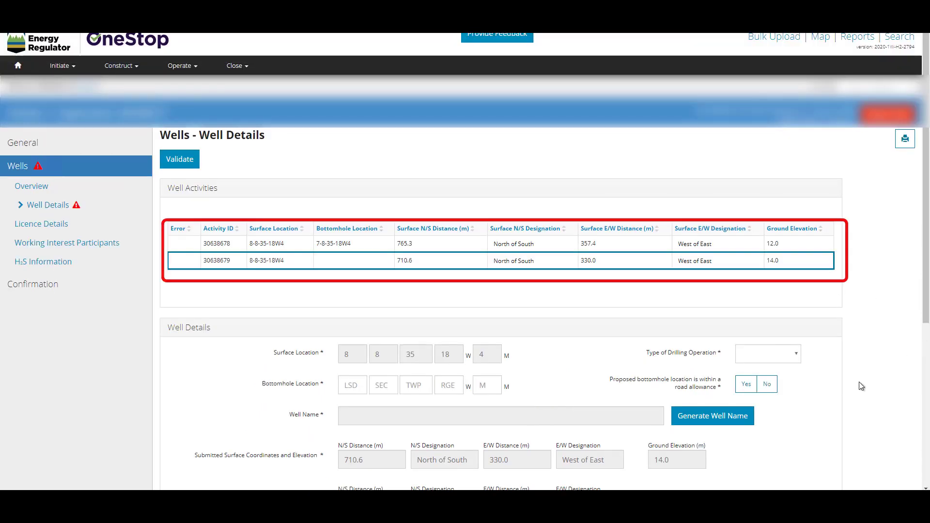
click(358, 382)
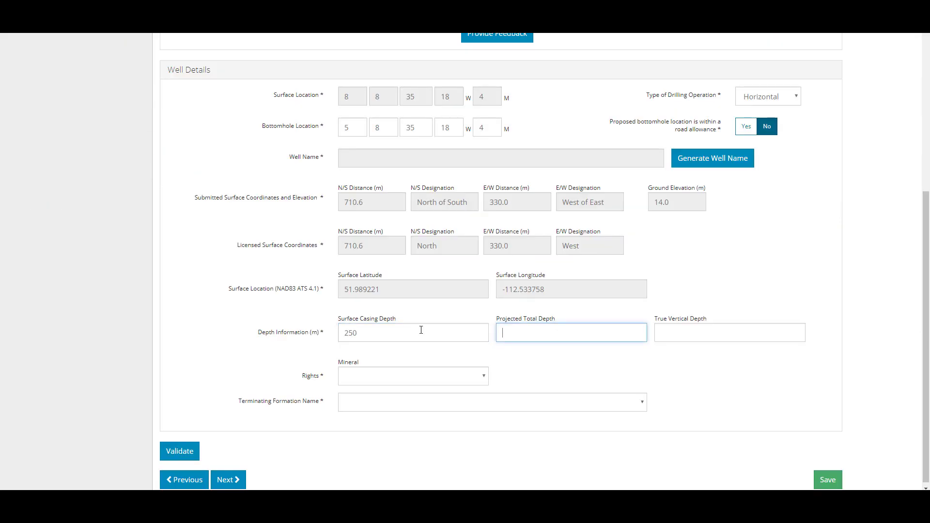
click(492, 402)
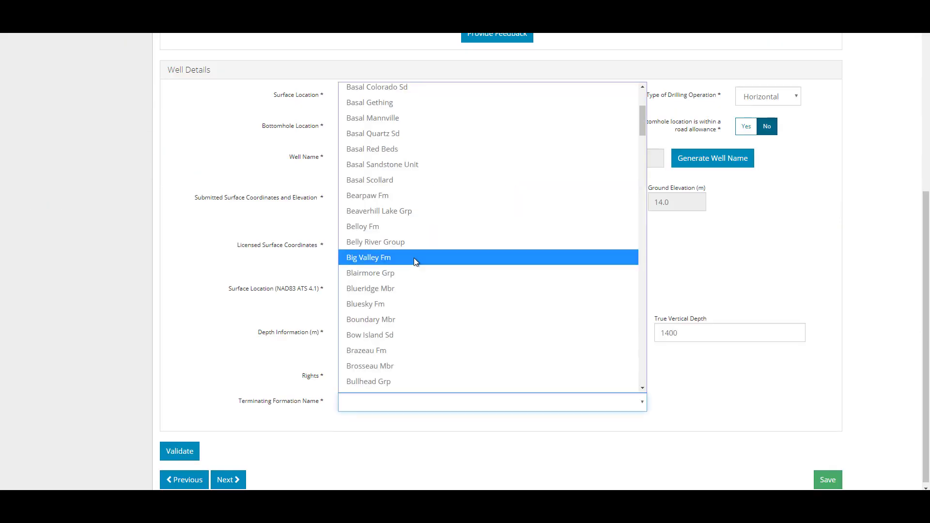
click(503, 259)
click(713, 158)
click(691, 223)
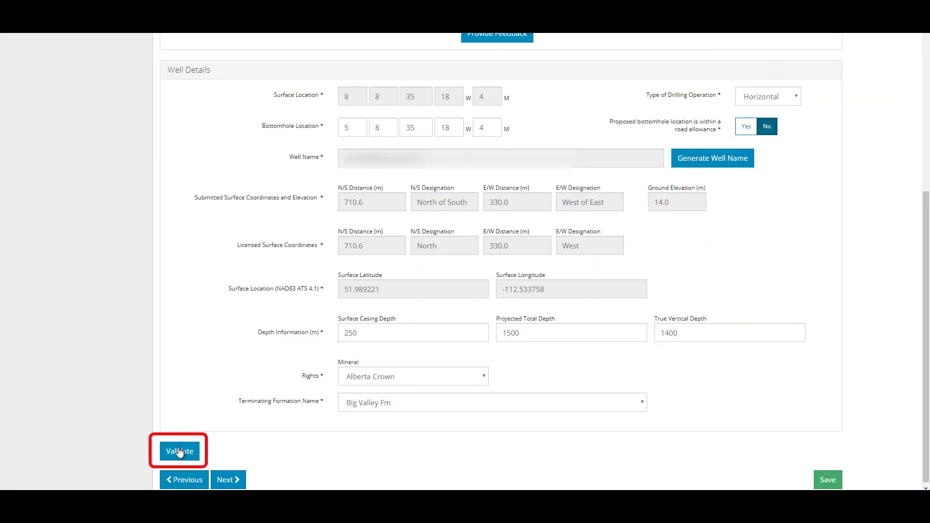
click(179, 451)
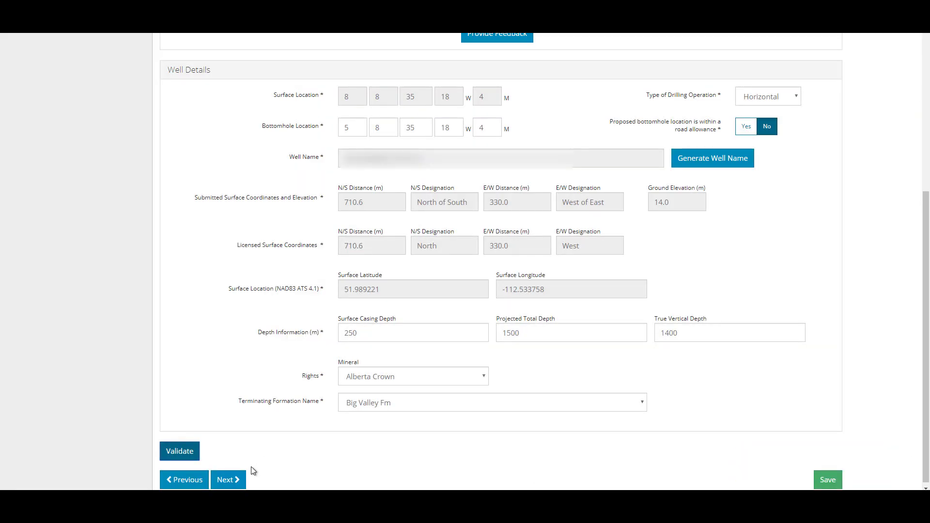
- On Licence Details, mark participant requirements met and enter 1 km to nearest surface development
click(228, 480)
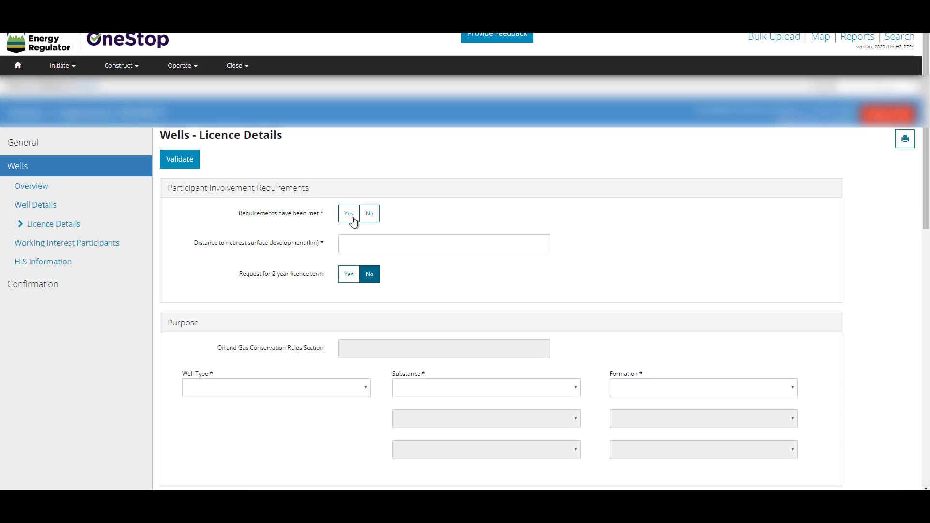
click(352, 219)
click(371, 218)
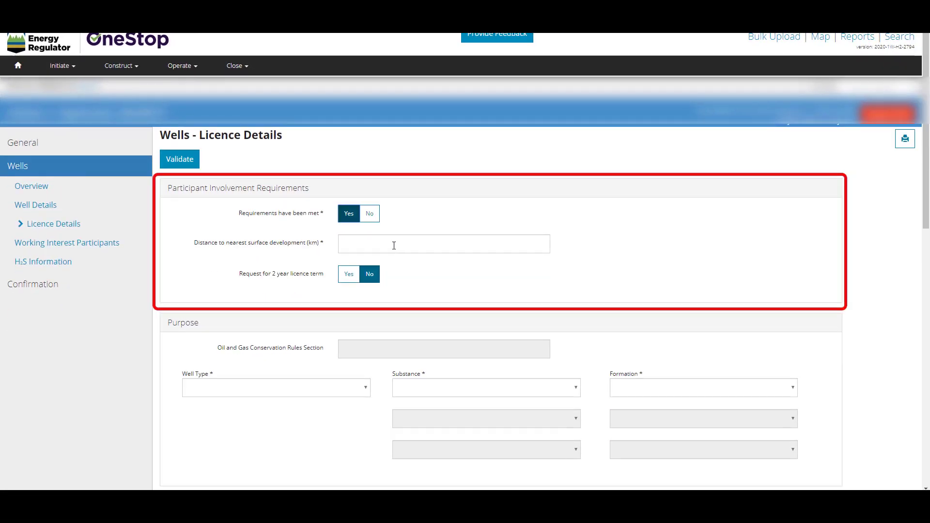
click(410, 240)
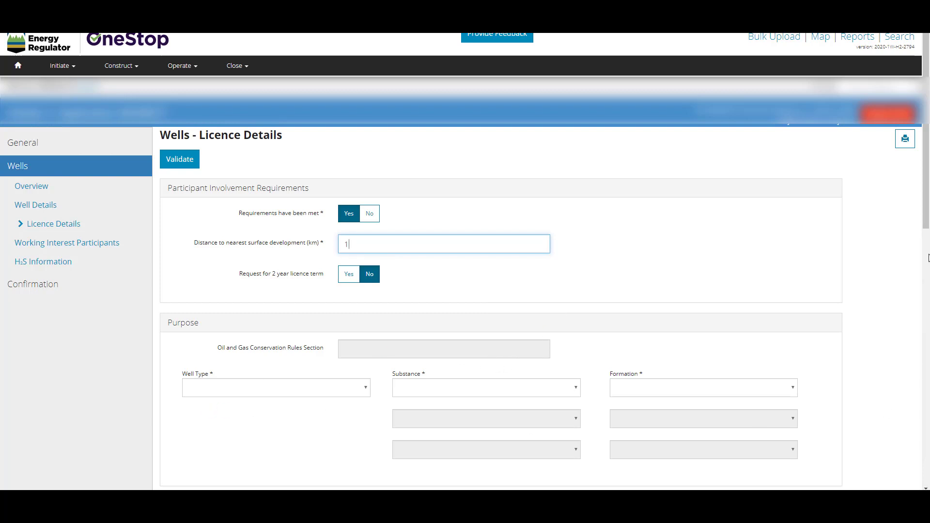
drag(925, 217, 927, 248)
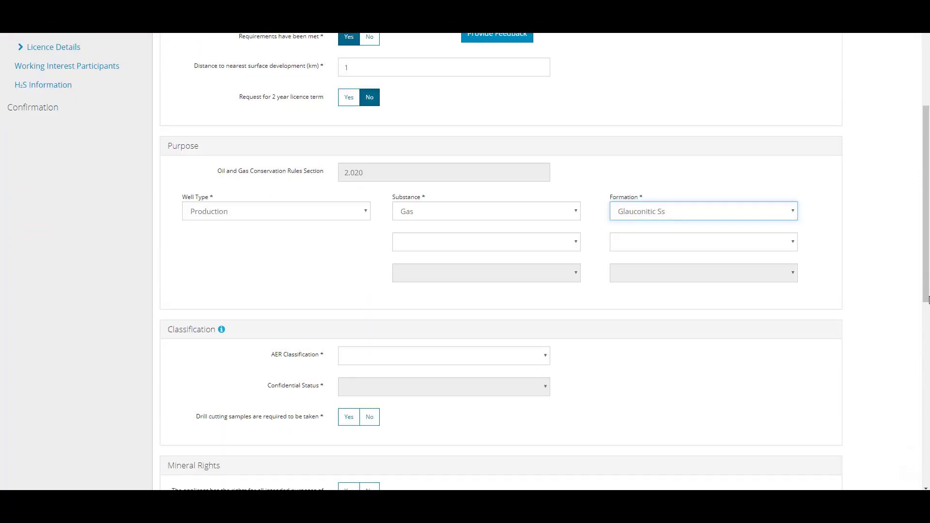
- Classify the well as Development, Non Confidential, with drill cutting samples required and submitted
click(451, 361)
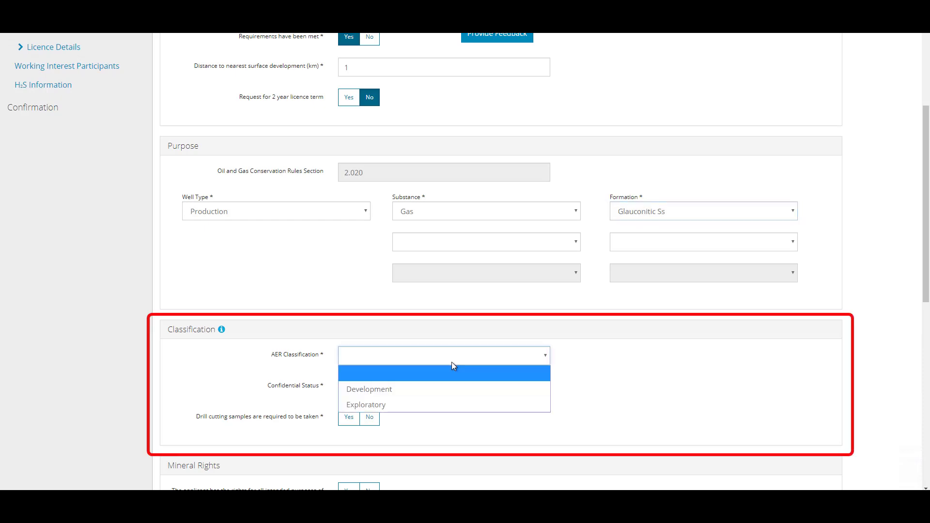
click(404, 391)
click(404, 390)
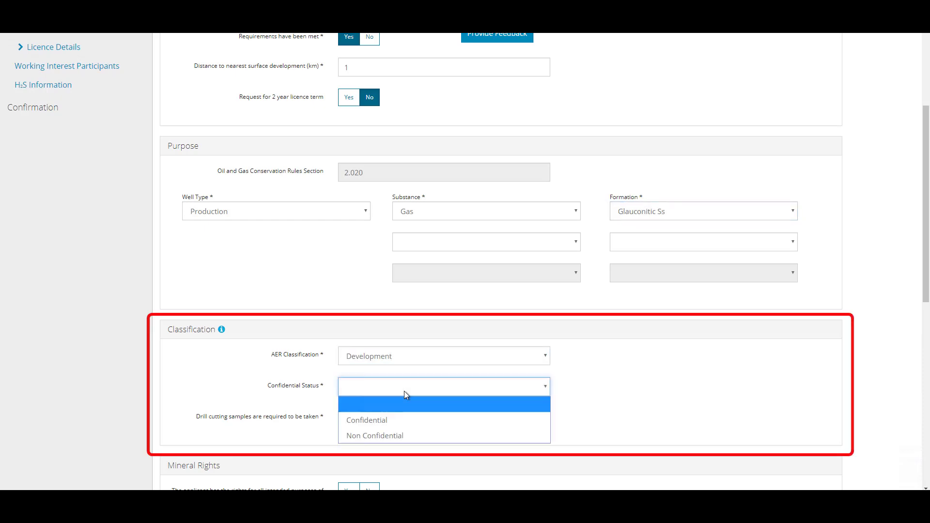
click(410, 434)
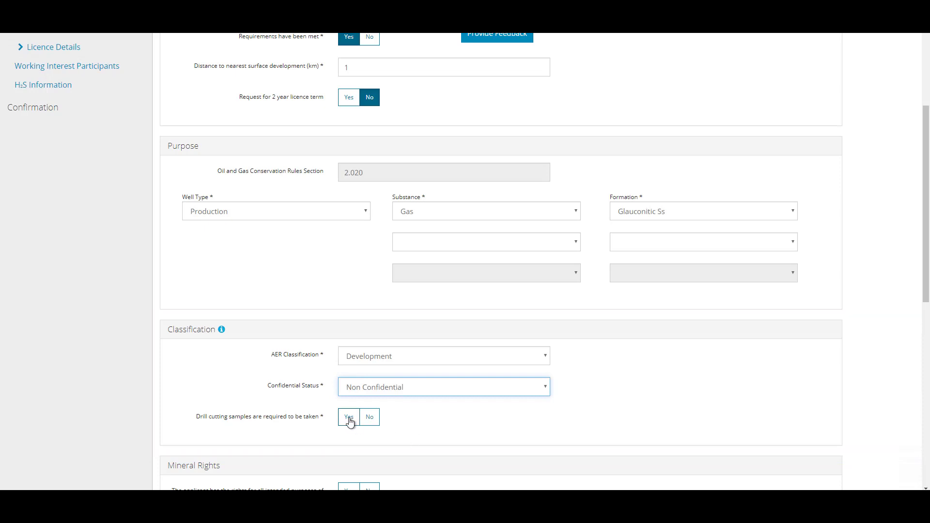
click(370, 420)
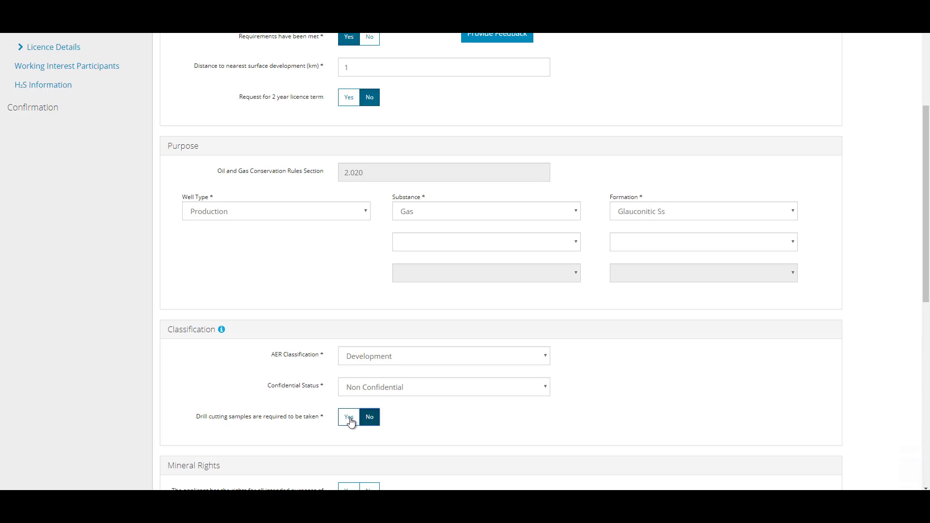
click(350, 420)
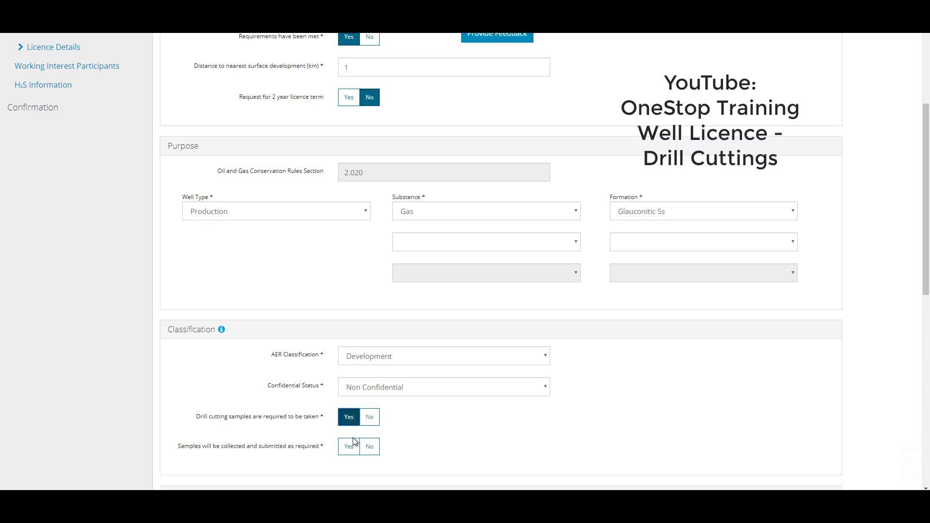
click(349, 448)
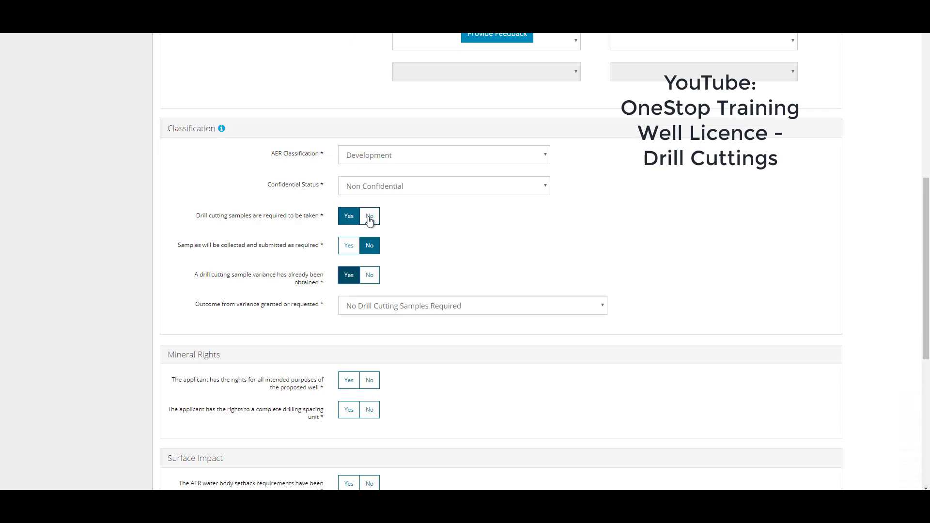
- Set drill cutting samples to not required and answer Yes to mineral rights, surface impact and casing questions
click(369, 217)
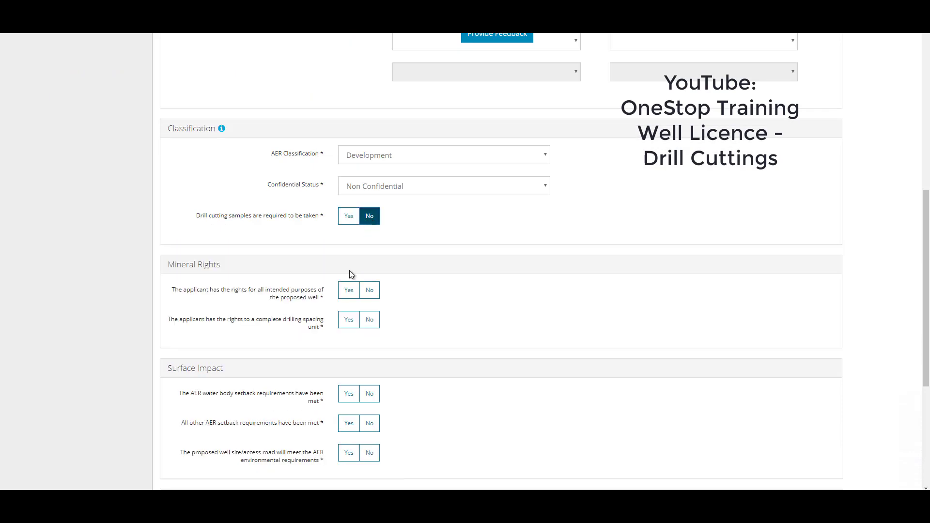
click(369, 290)
click(349, 290)
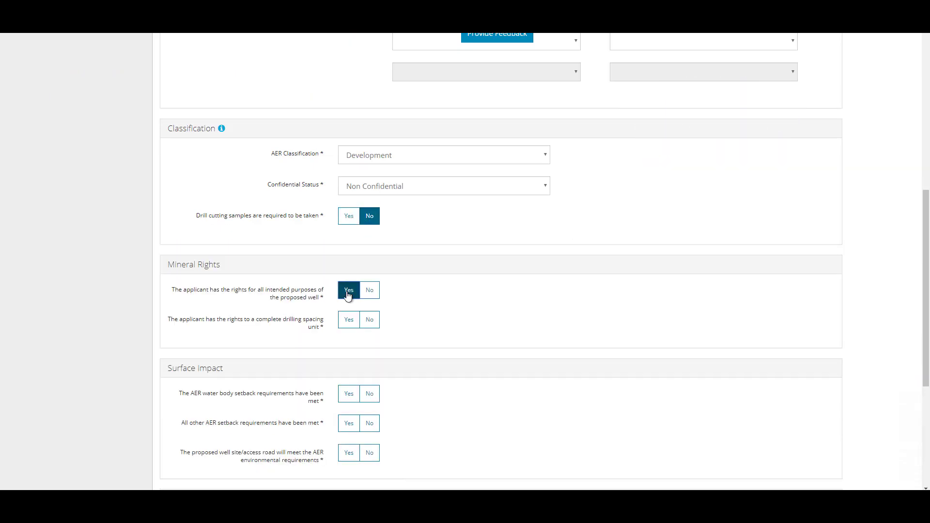
click(349, 320)
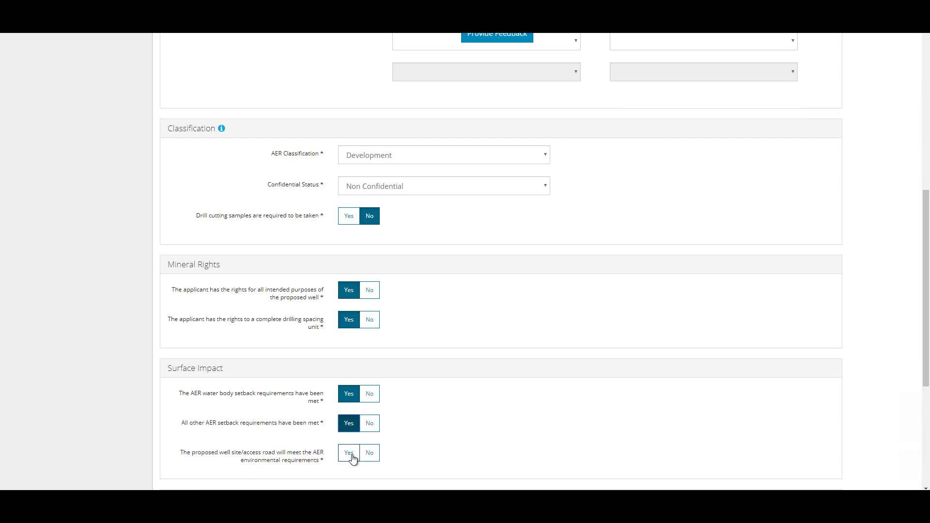
click(349, 452)
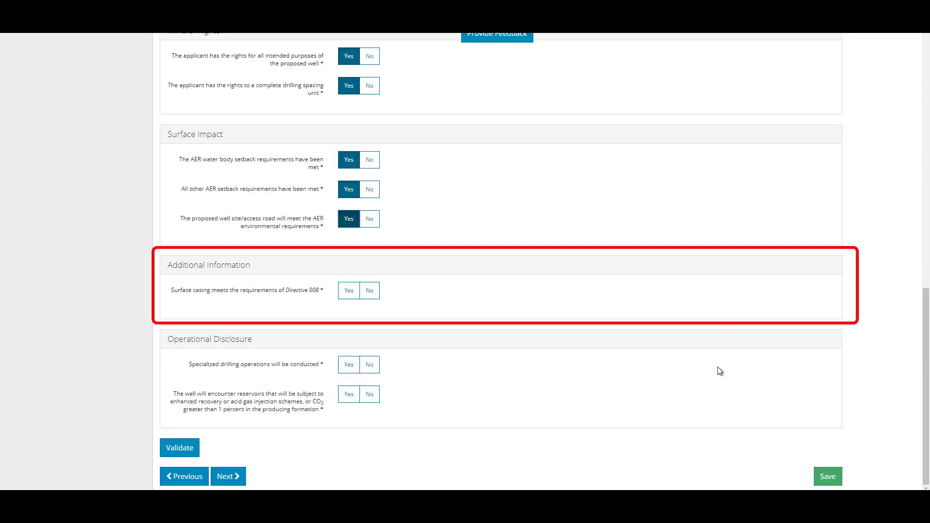
click(349, 290)
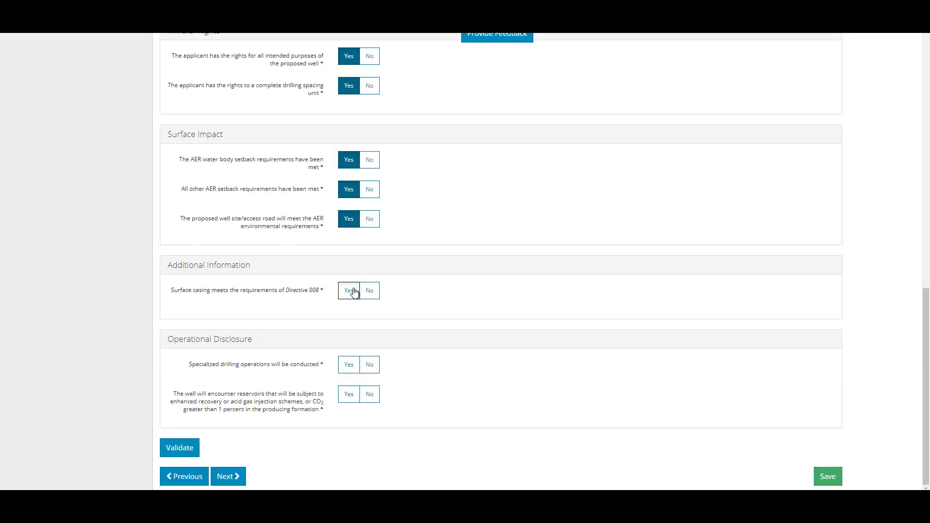
- Answer No to specialized drilling and enhanced recovery/acid gas, then continue to Working Interest Participants
click(369, 364)
click(370, 395)
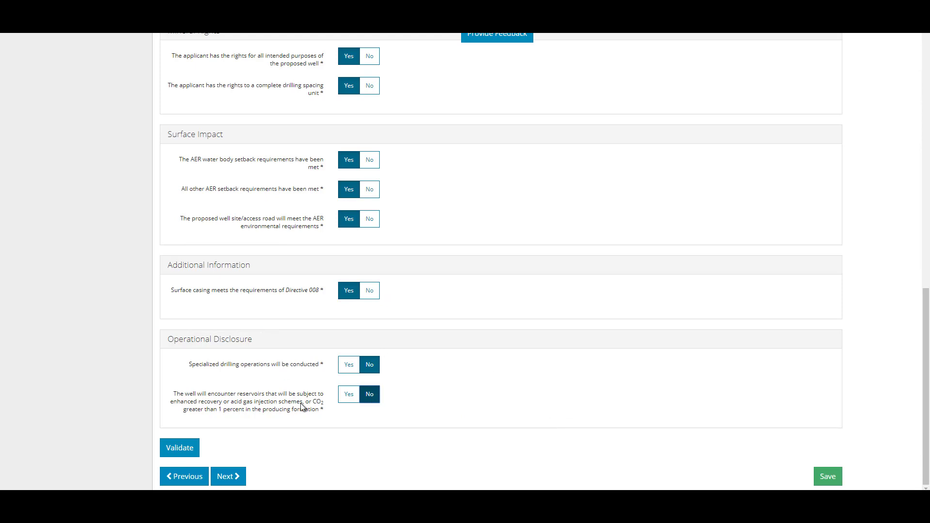
click(229, 477)
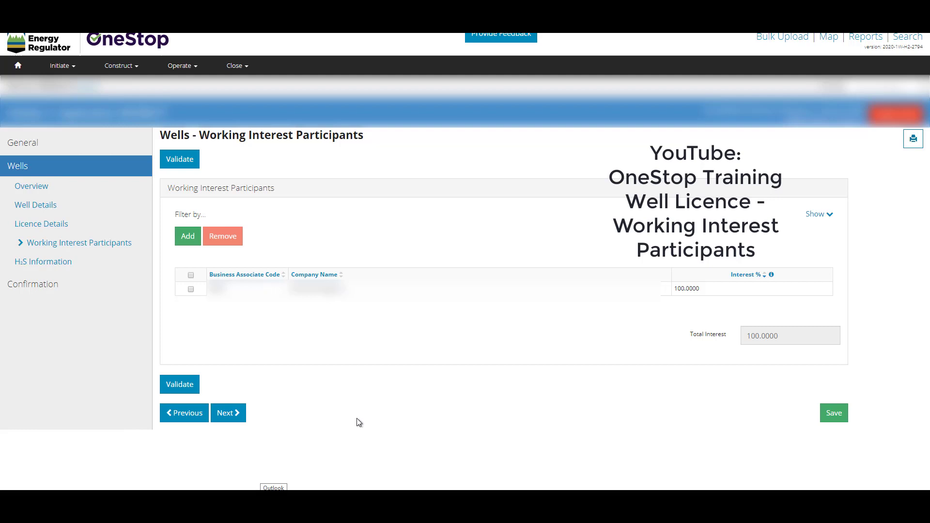
- On the H2S Information page, answer No to H2S expected, confirm discarding release-rate data, and validate
click(231, 414)
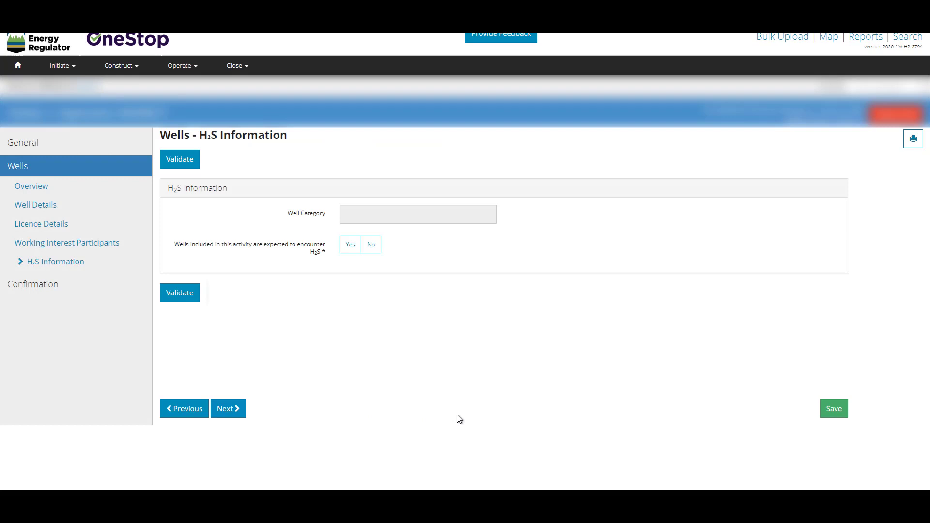
click(364, 244)
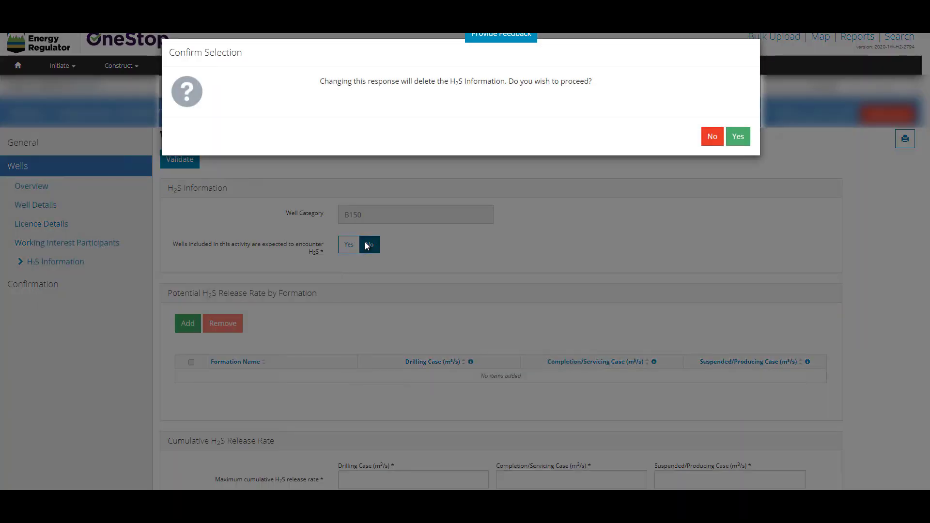
click(738, 137)
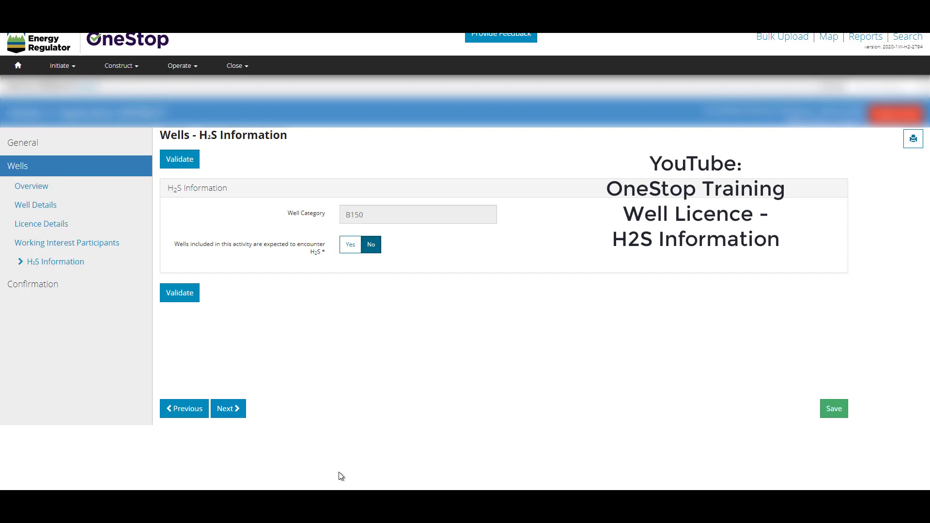
click(227, 408)
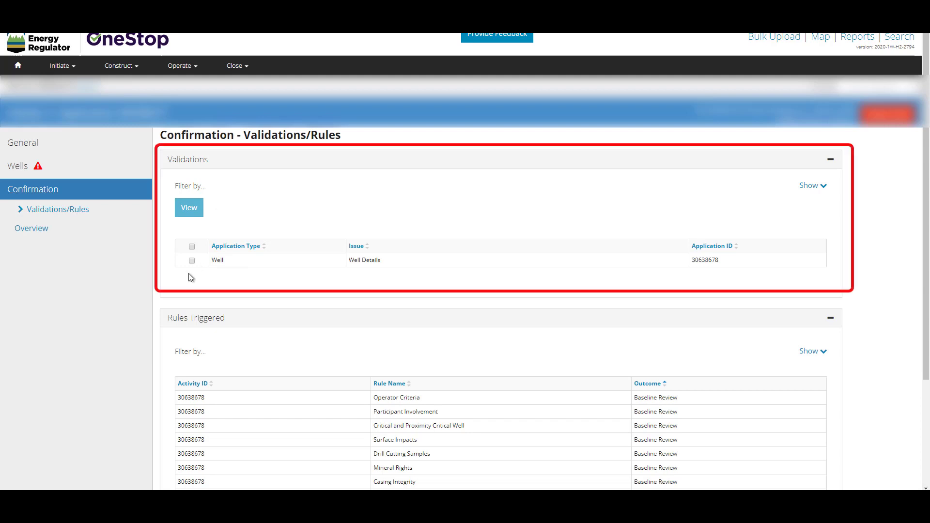
- Open the flagged Well Details issue for well 30638678, change True Vertical Depth to 1400, and validate
click(192, 261)
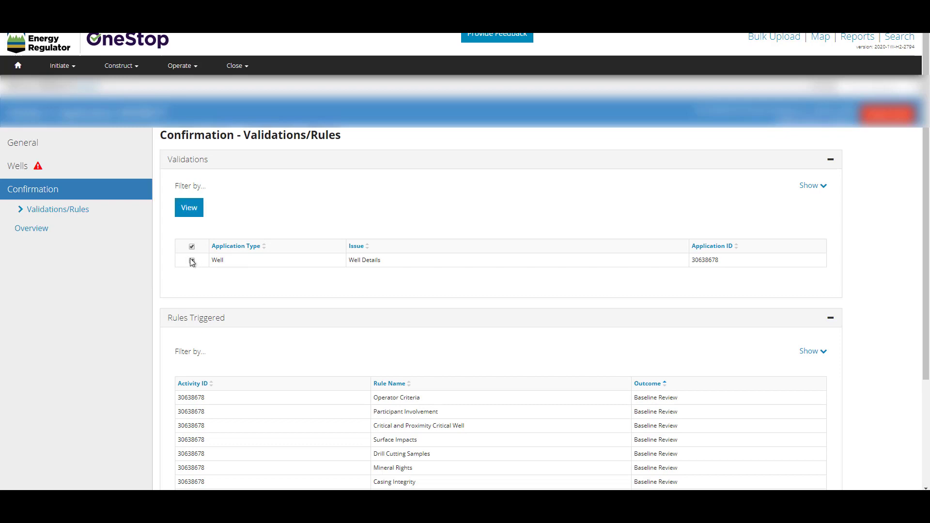
click(189, 209)
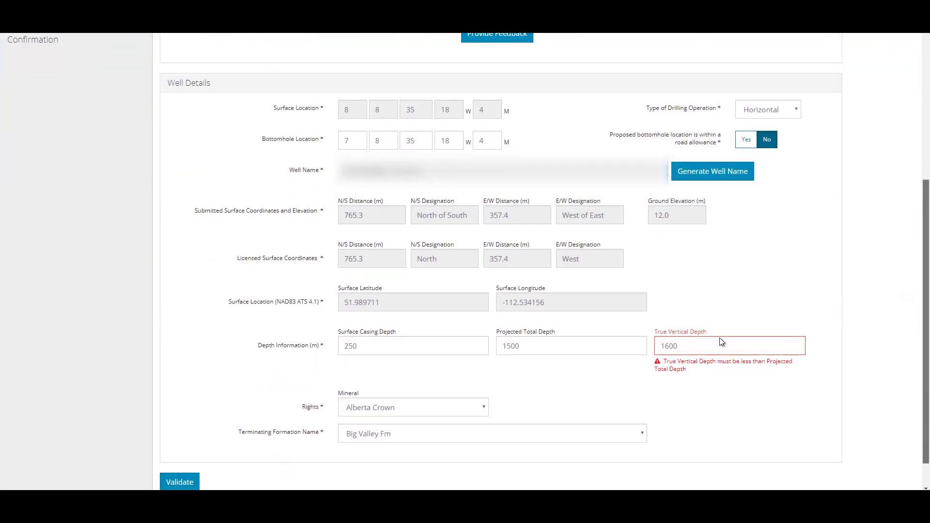
double_click(721, 342)
text(1400)
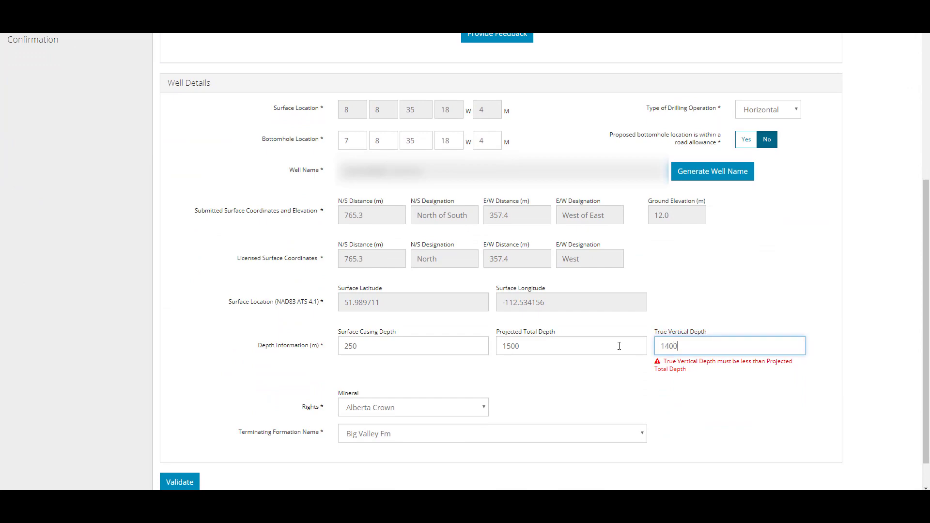
scroll(618, 347, down, 1)
click(172, 449)
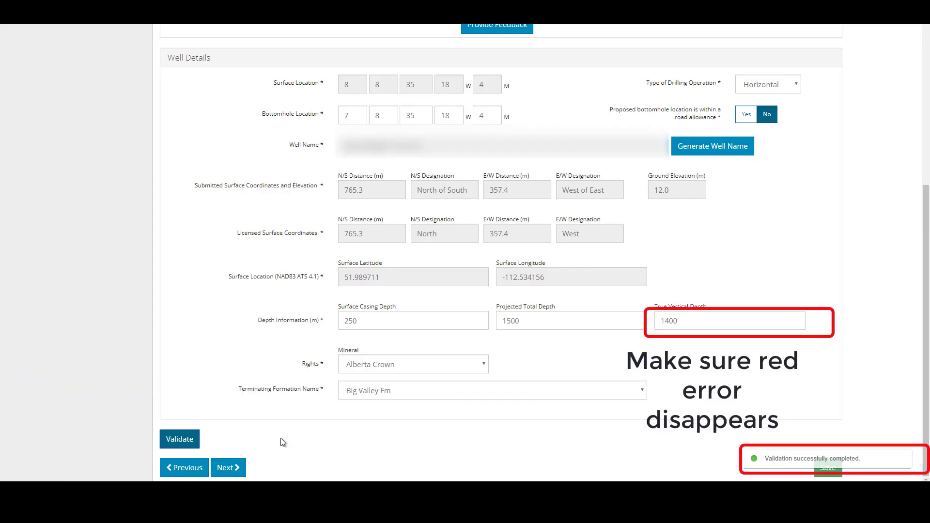
- Return to the Validations/Rules summary, scroll to the bottom, and continue to Confirmation Overview
click(237, 468)
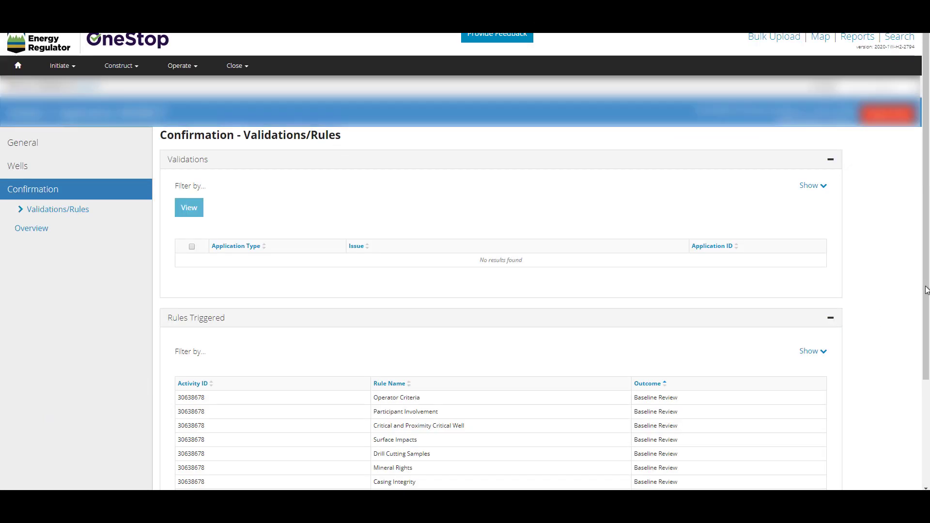
drag(926, 289, 927, 439)
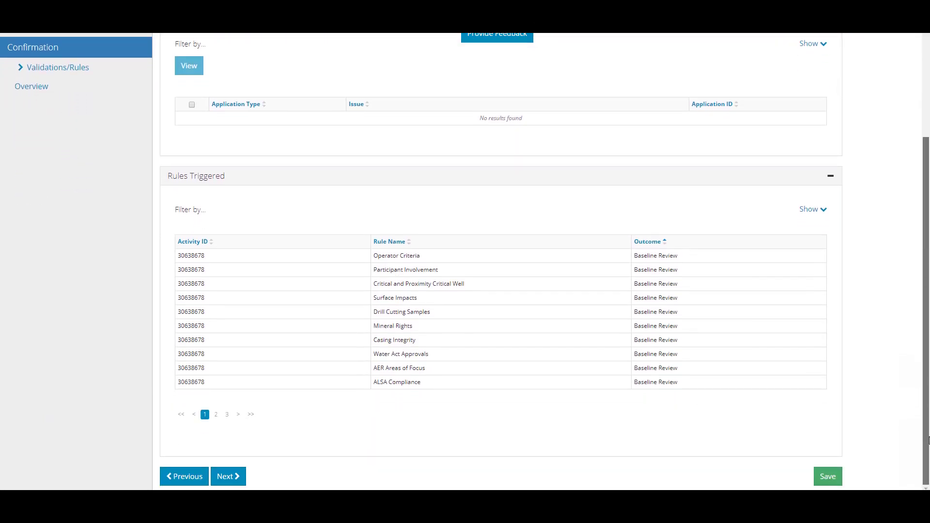
click(223, 479)
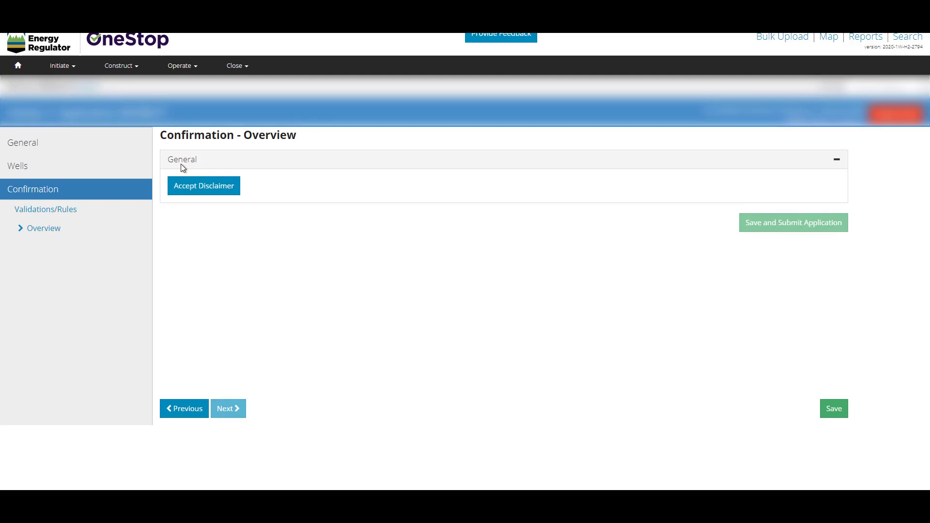
- Accept the declaration and disclaimer with I Agree, then choose Save and Submit Application
click(198, 187)
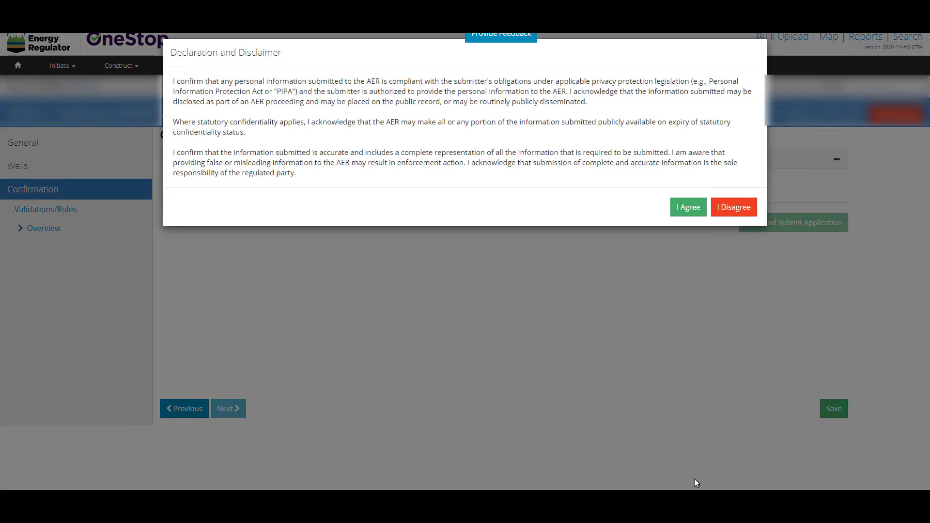
click(689, 209)
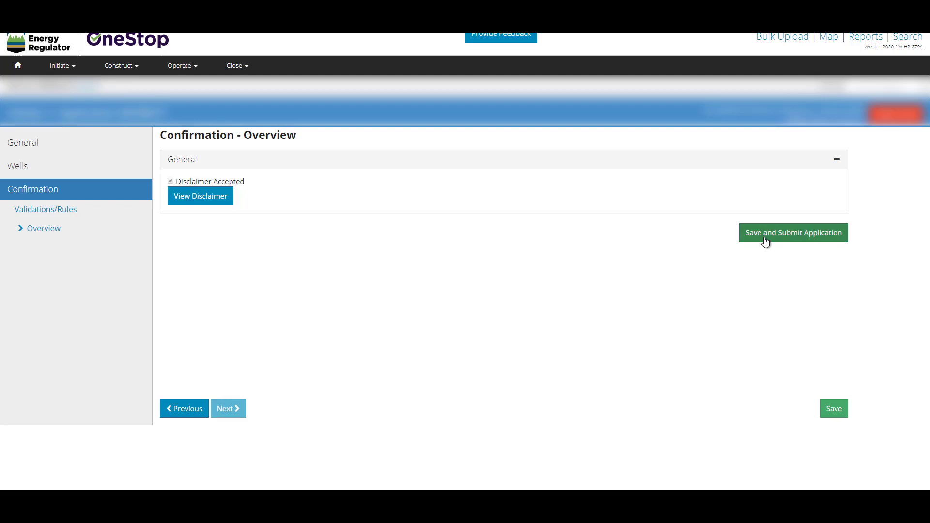
click(765, 241)
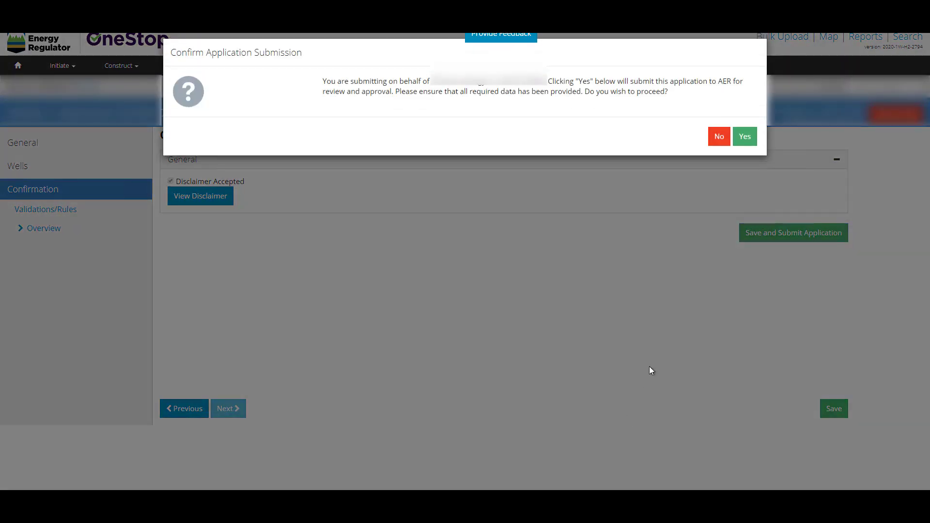